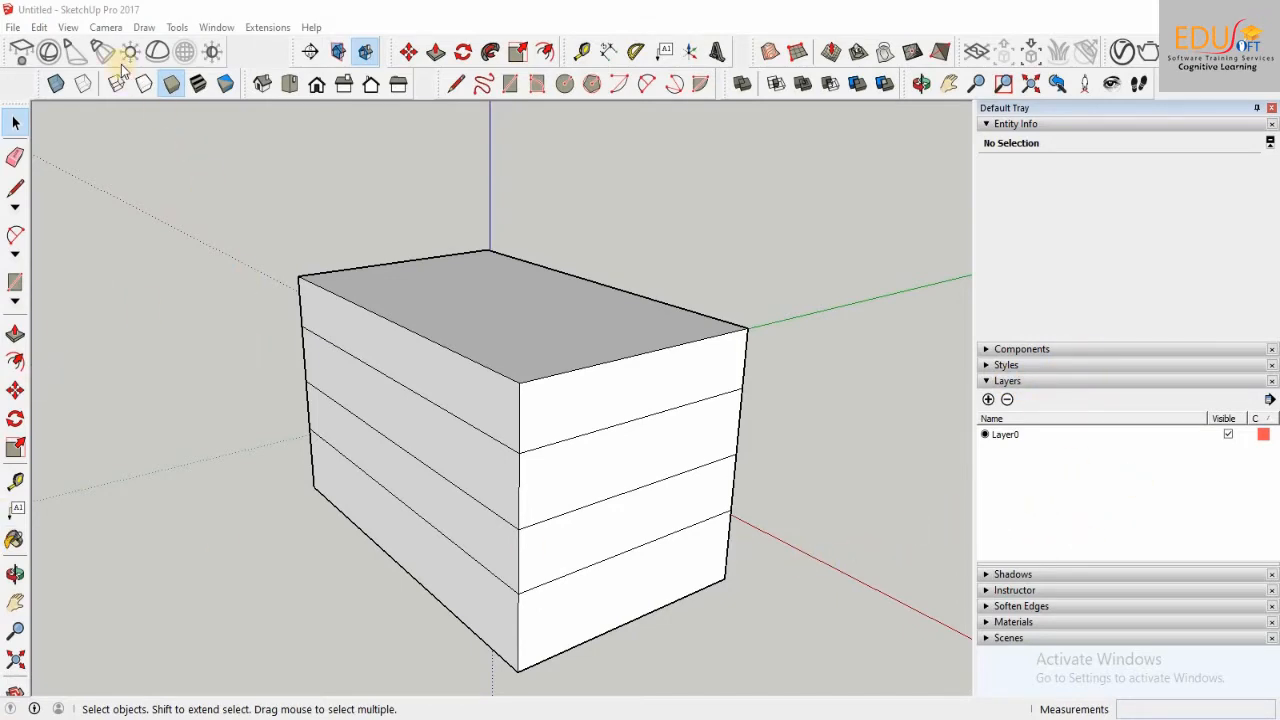
Step: Hide the Layers section of the default tray and show it again
click(214, 28)
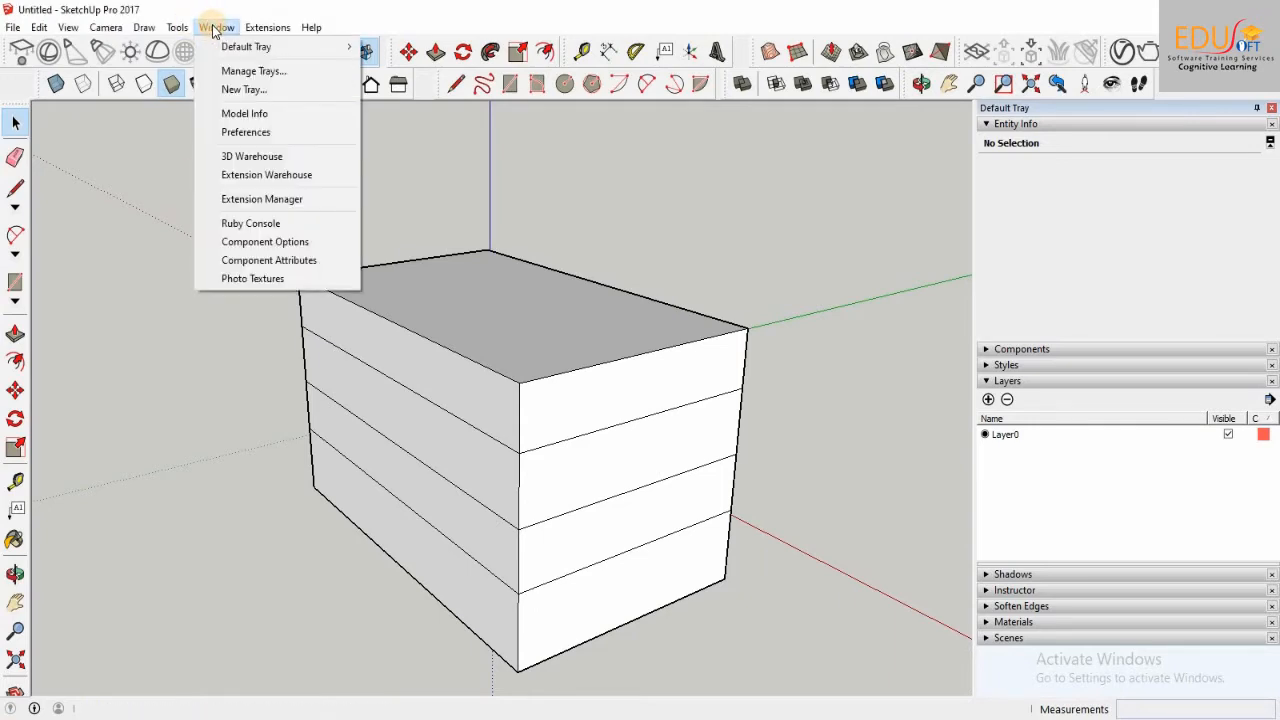
mouse_move(220, 50)
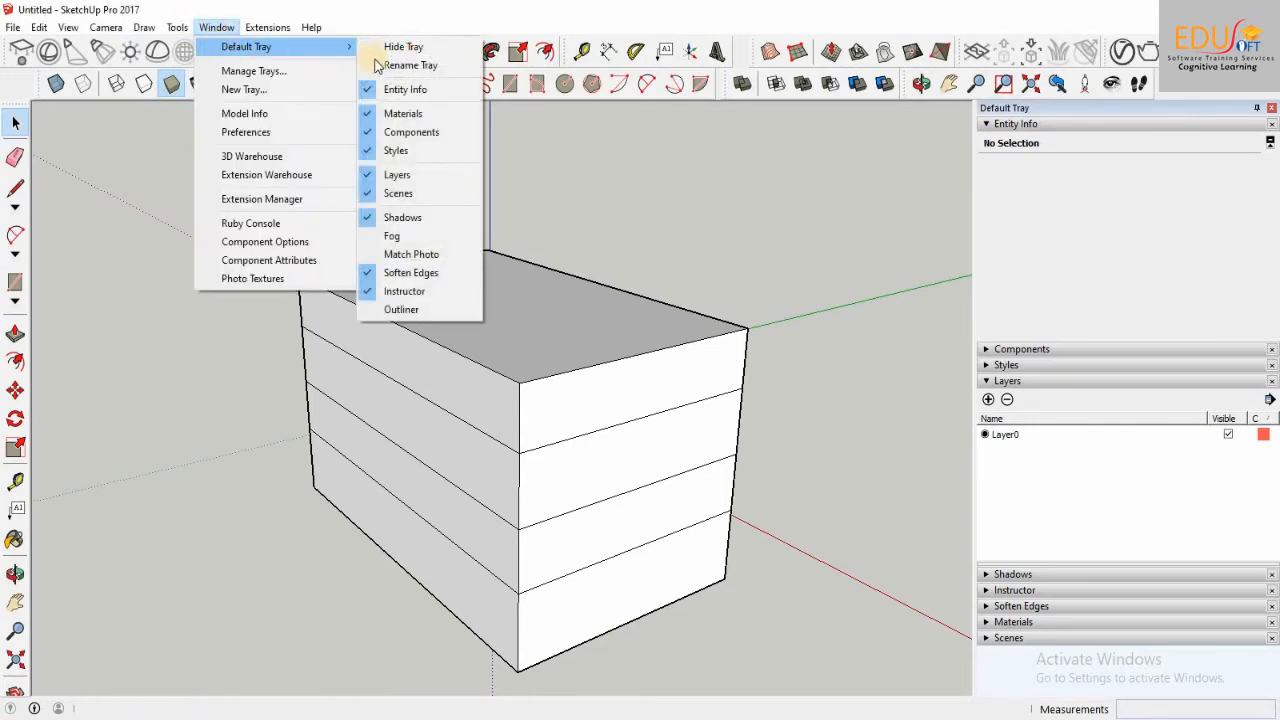
click(368, 176)
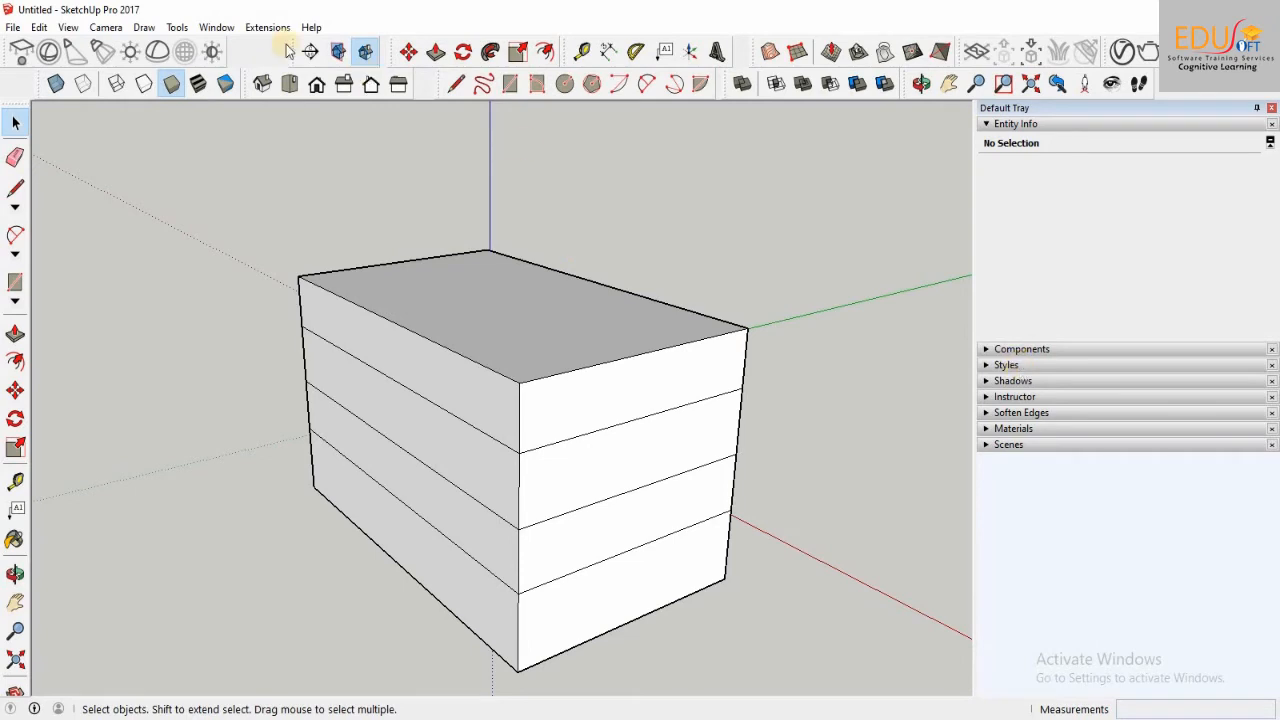
click(224, 26)
mouse_move(238, 46)
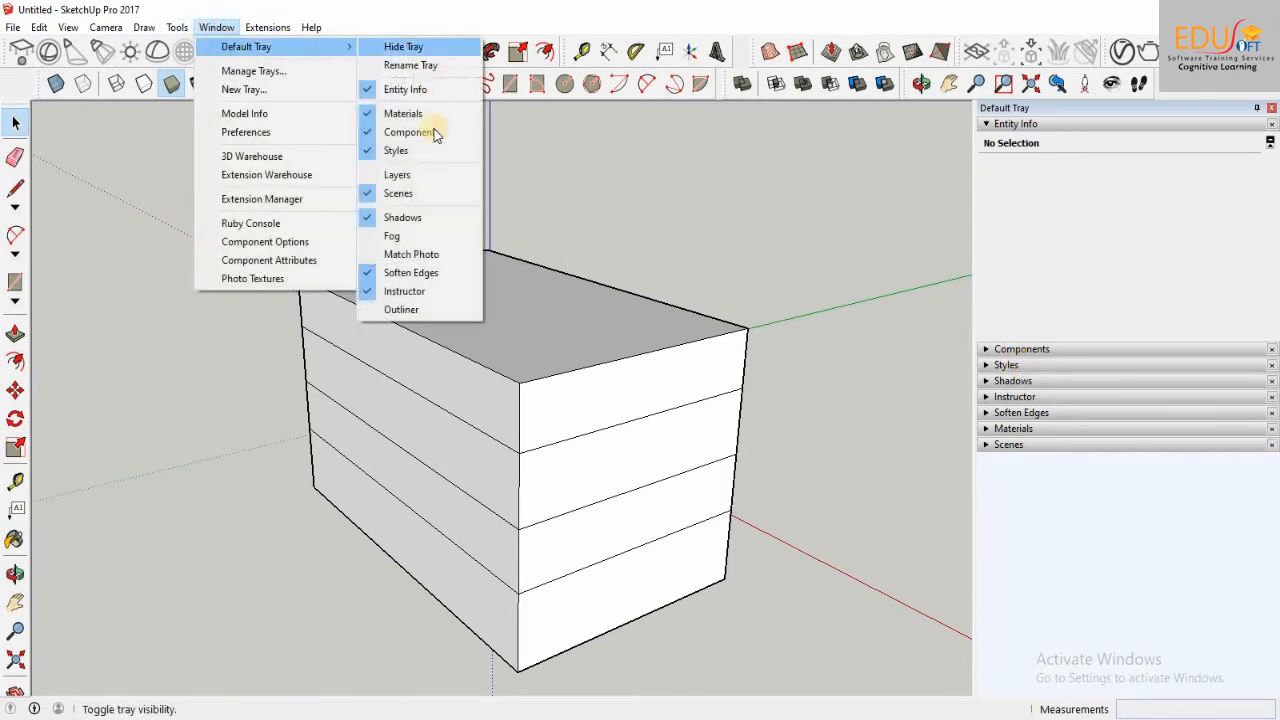
click(388, 176)
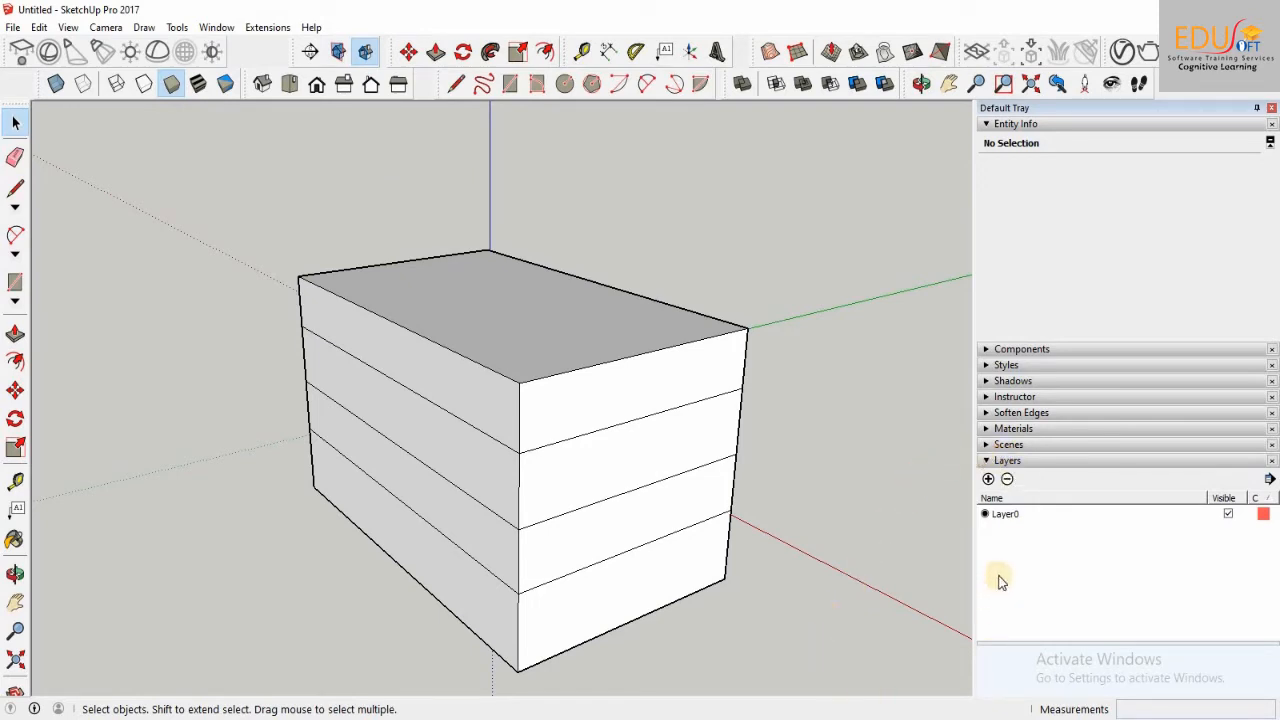
Step: Add three new layers to the model, keeping the default names Layer1, Layer2 and Layer3
click(988, 479)
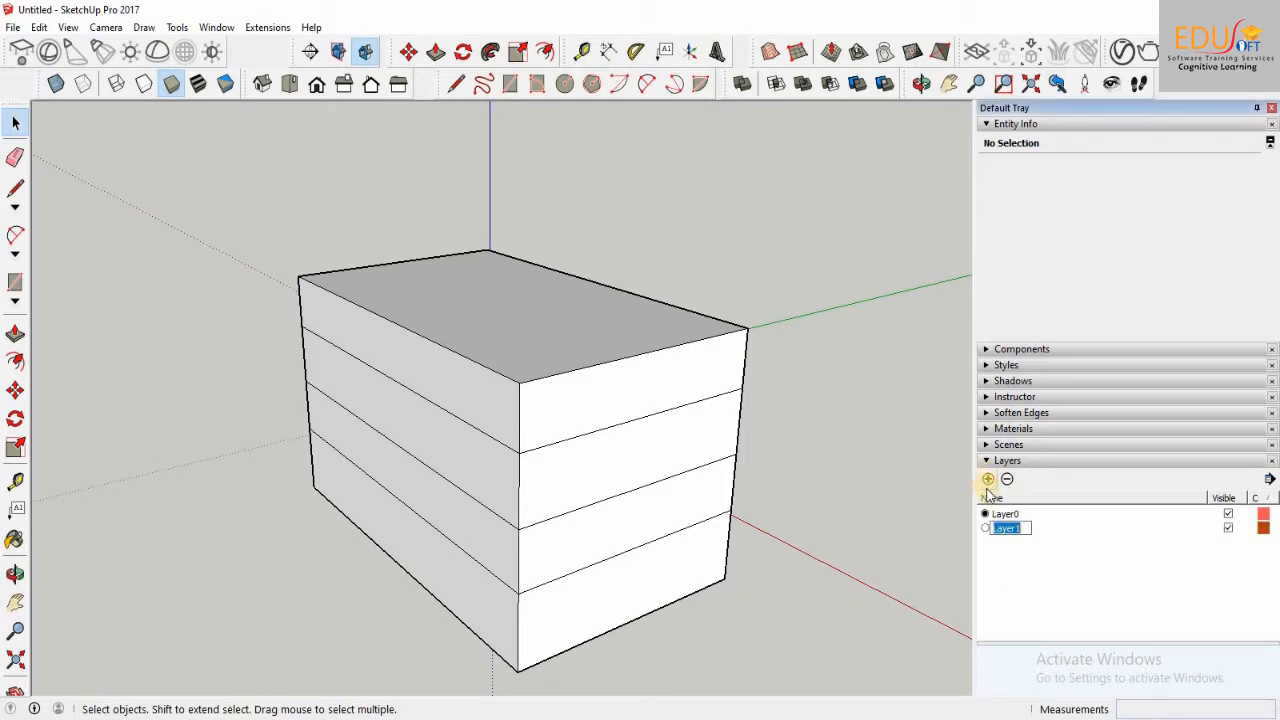
click(988, 480)
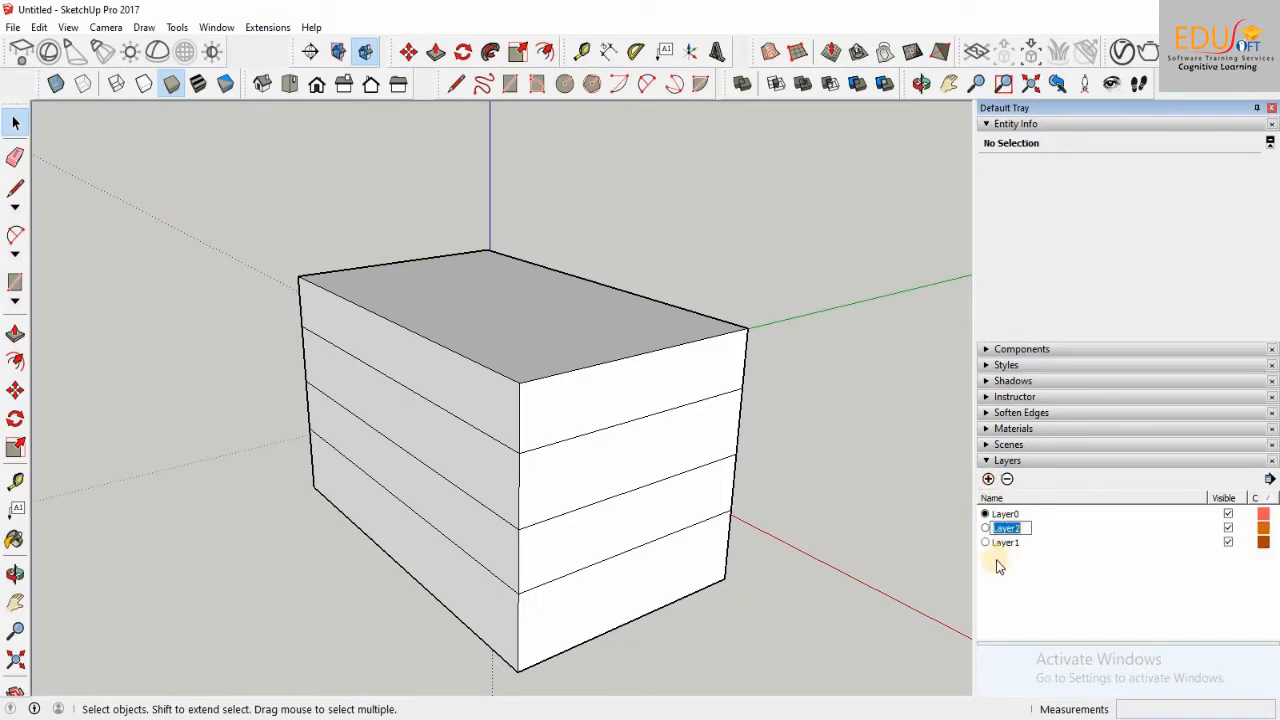
click(988, 480)
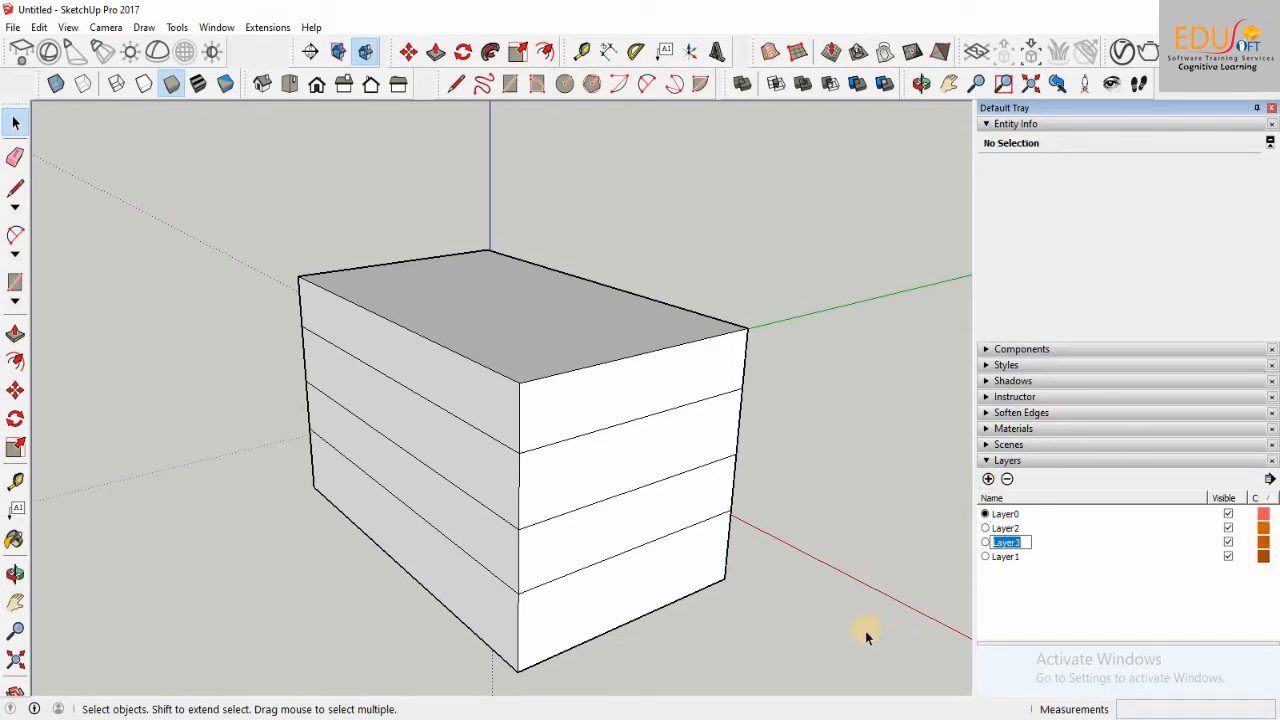
Step: Delete Layer3 and add a new layer with the same default name
click(1010, 481)
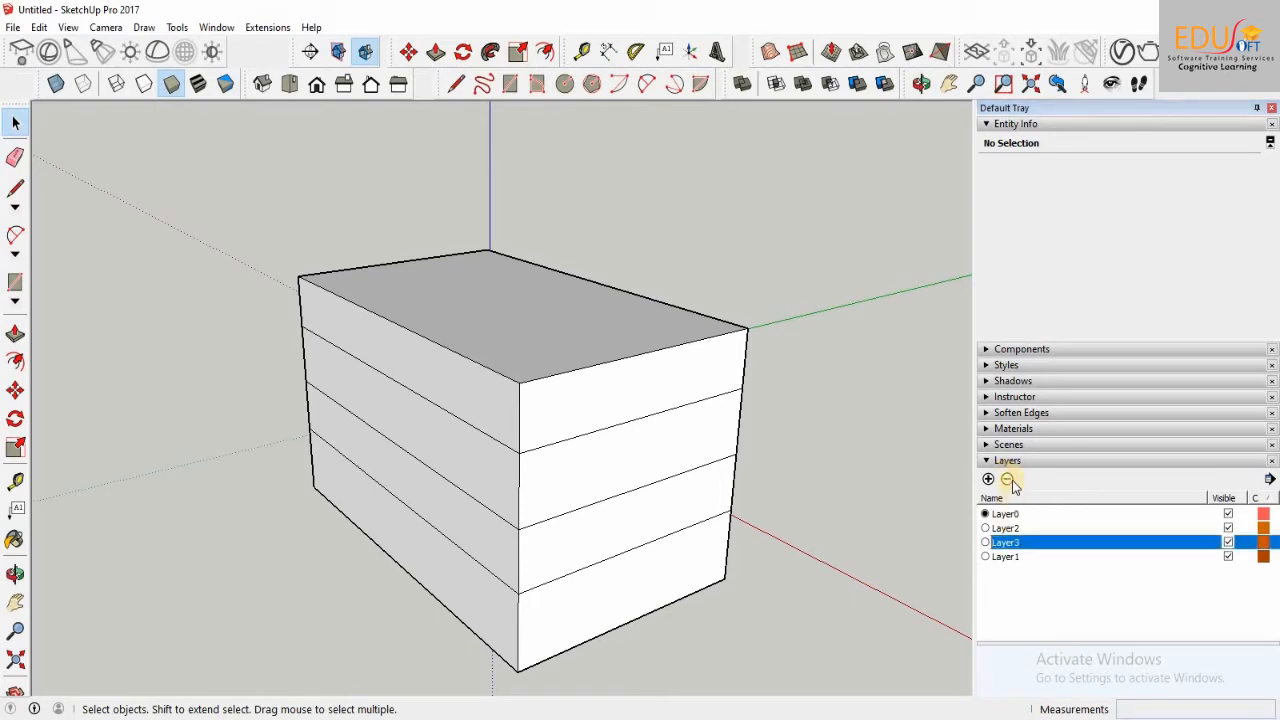
click(1010, 481)
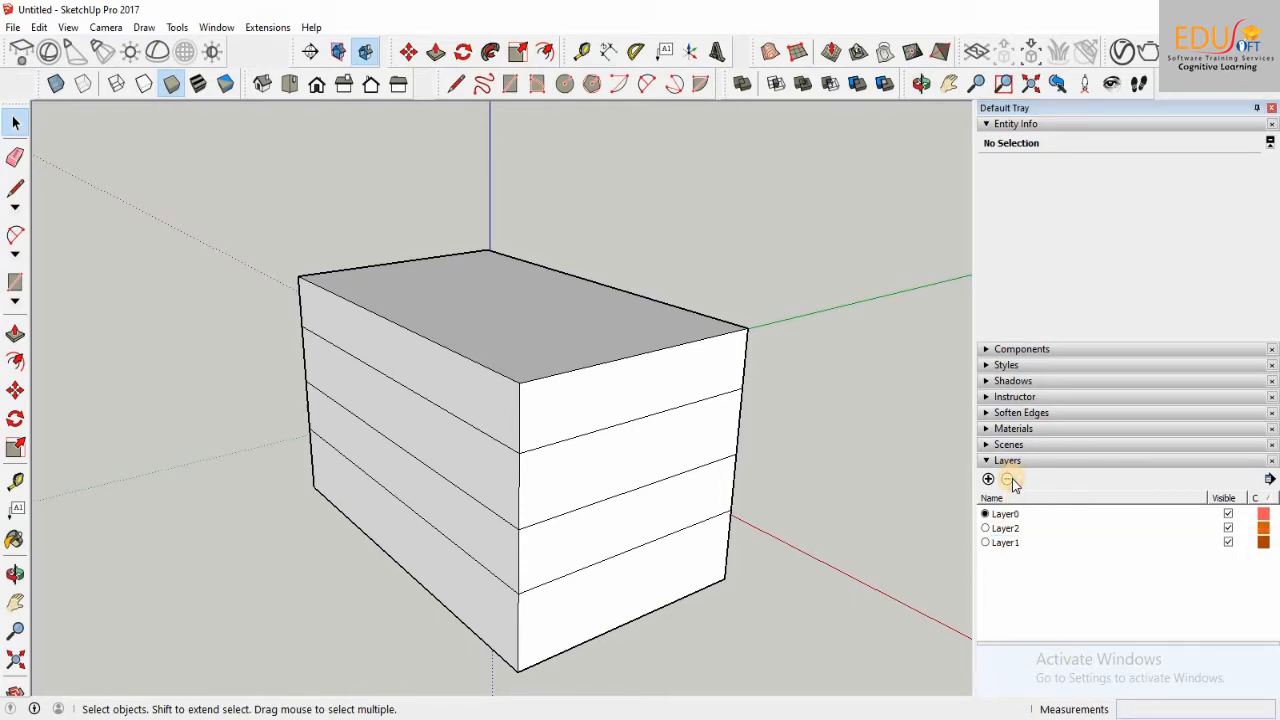
click(988, 479)
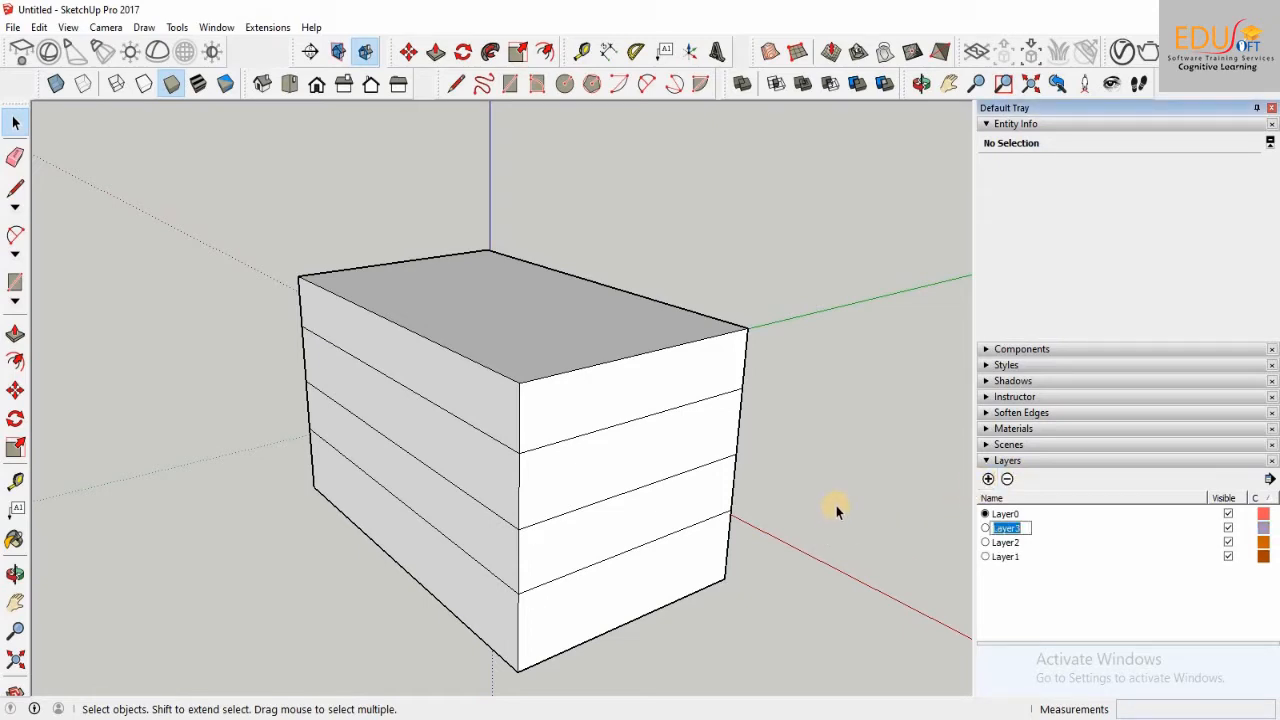
click(855, 505)
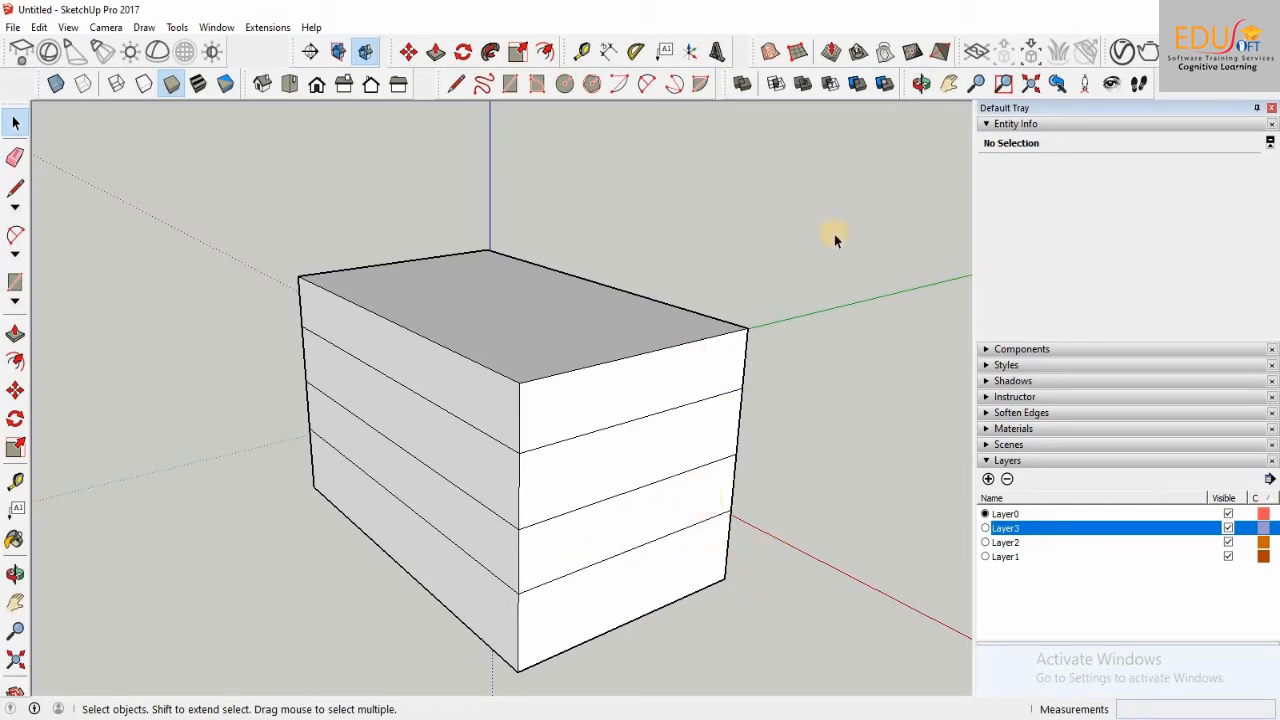
Step: Assign the box's top face and the uppermost band of side faces to Layer1
drag(282, 248, 751, 333)
scroll(751, 336, down, 2)
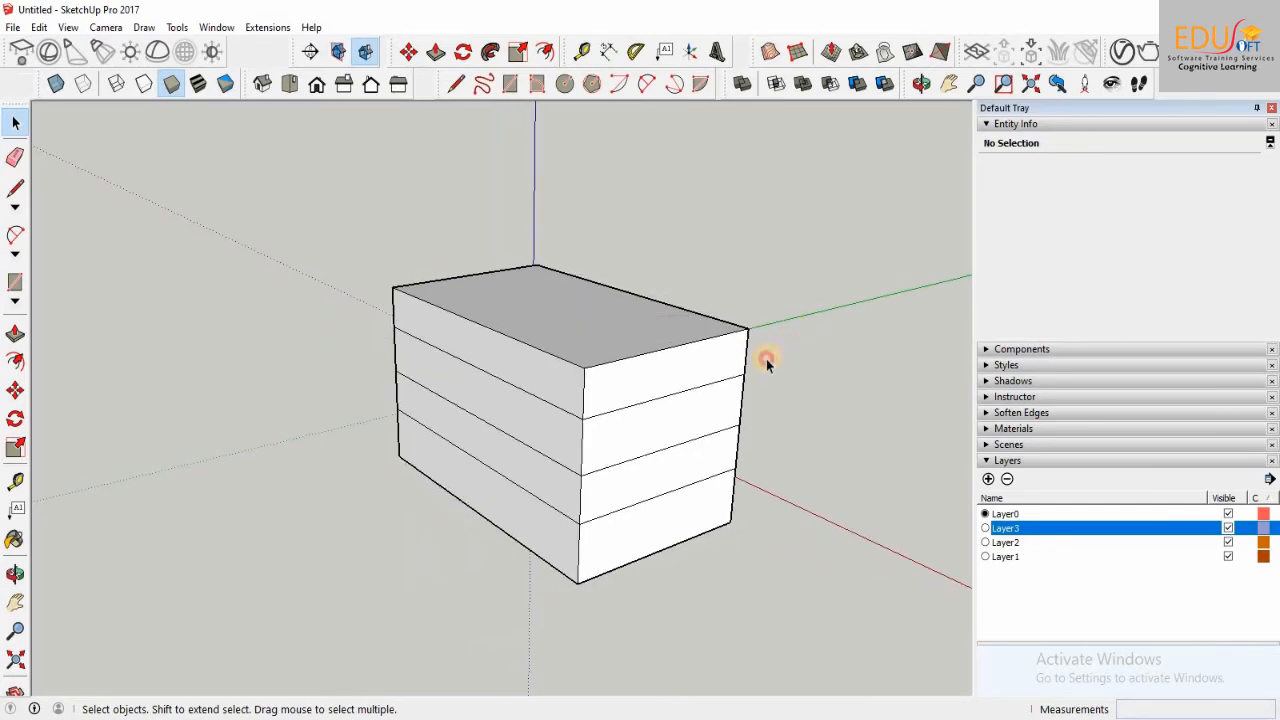
drag(542, 357, 460, 262)
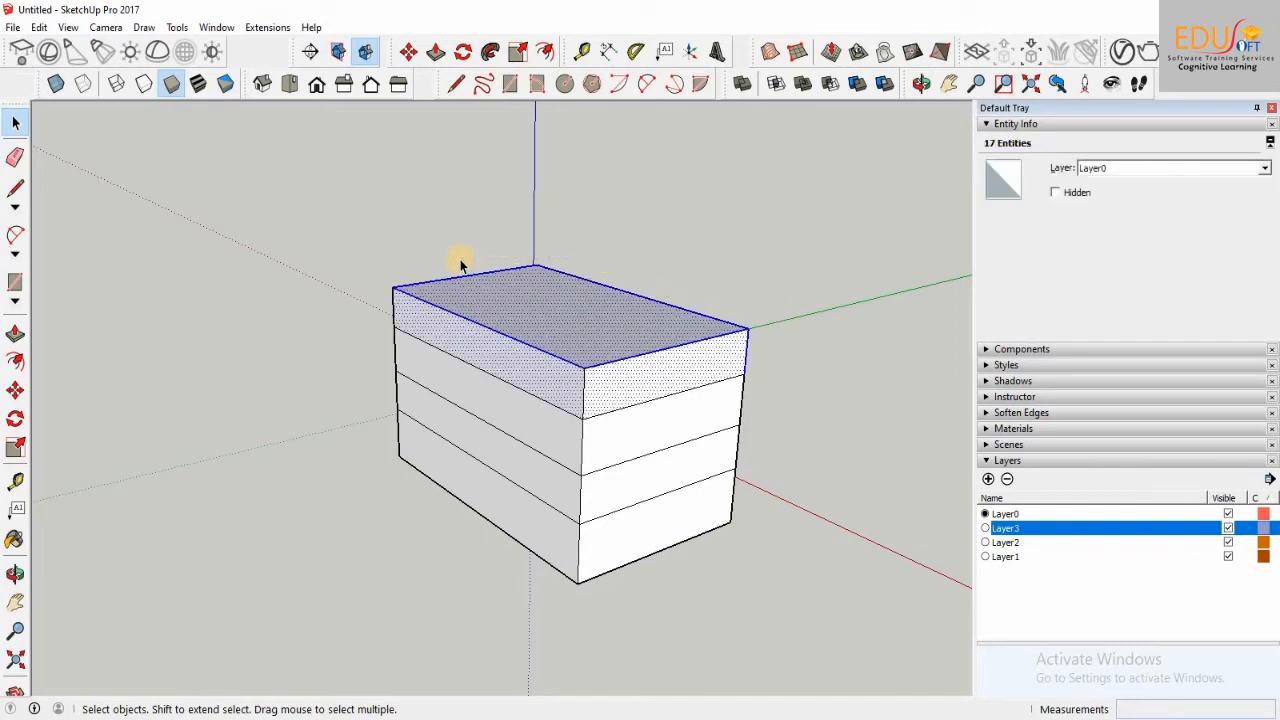
click(1265, 169)
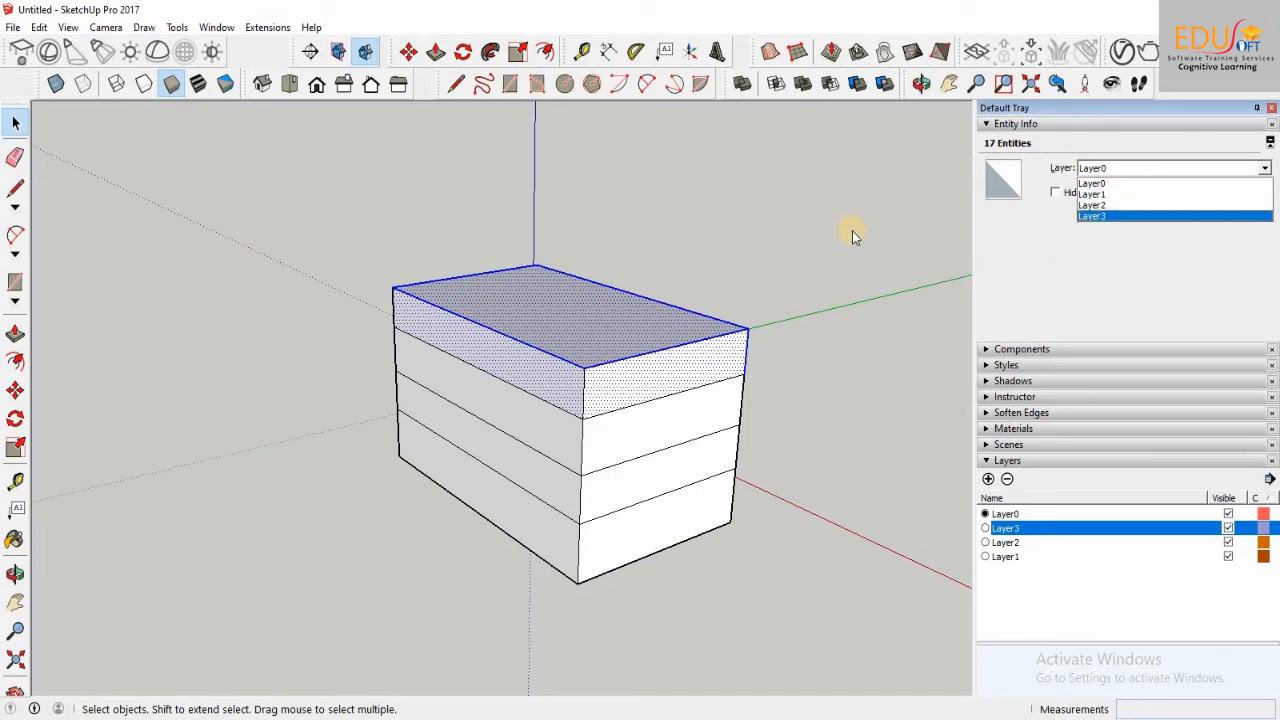
click(1101, 194)
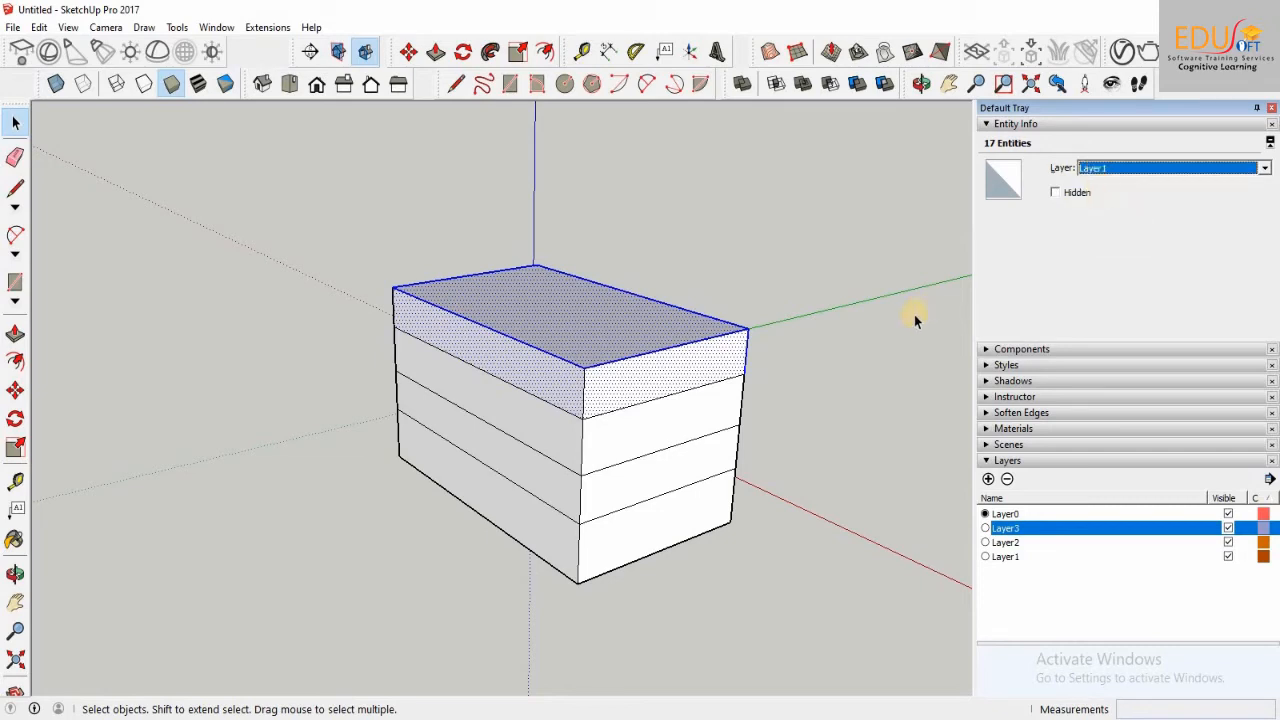
click(855, 475)
Step: Assign the lowest band of side faces on the box to Layer3
drag(767, 628, 462, 531)
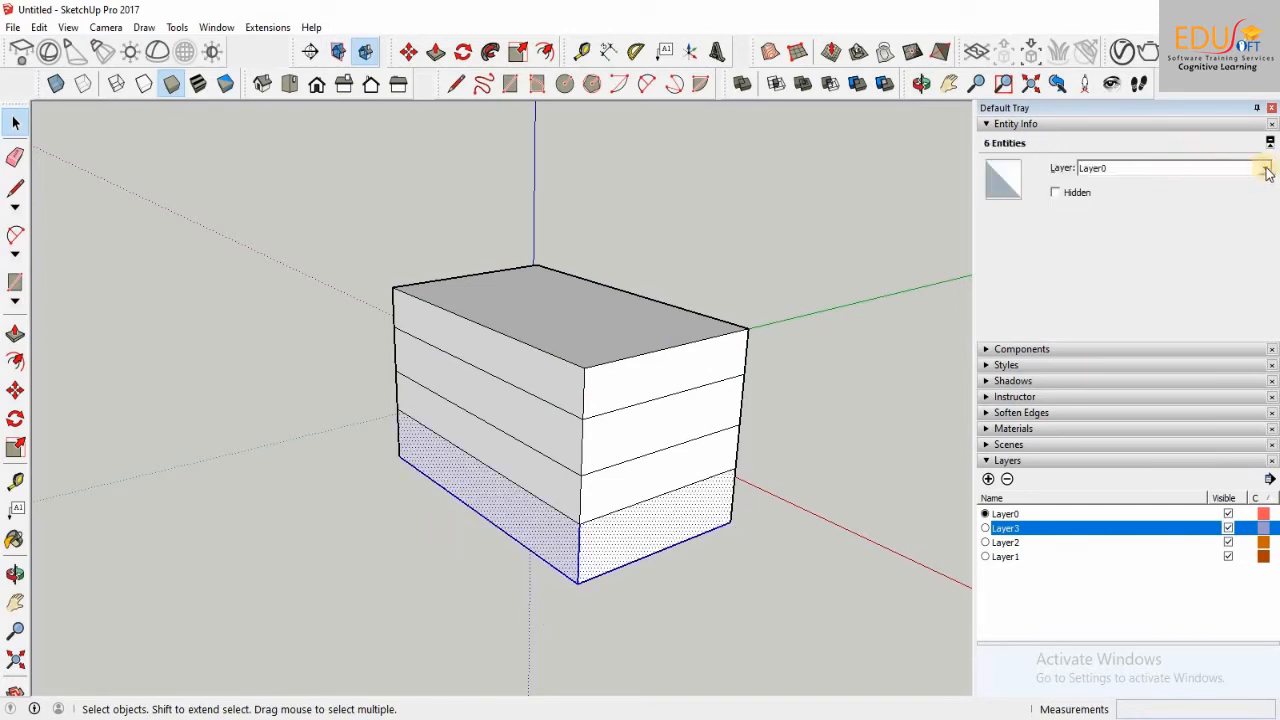
click(1265, 168)
click(1110, 215)
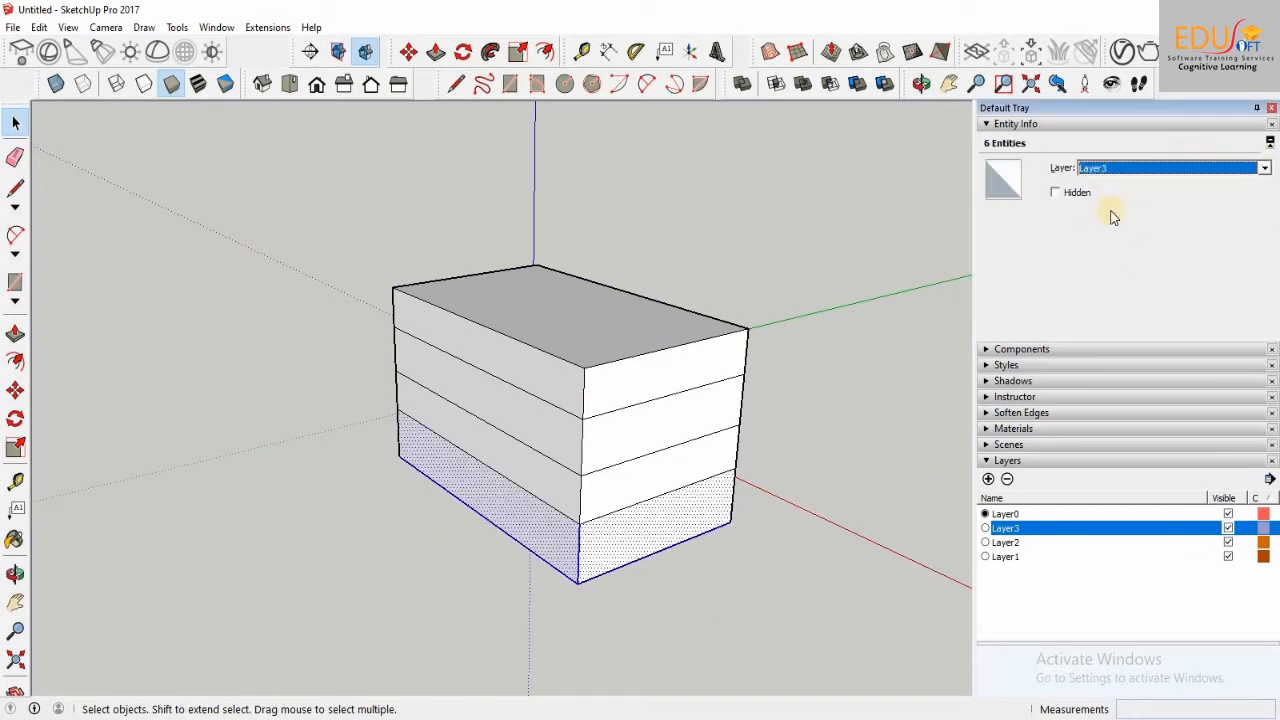
Step: Assign the two middle bands on both visible sides of the box to Layer2
drag(818, 393, 686, 454)
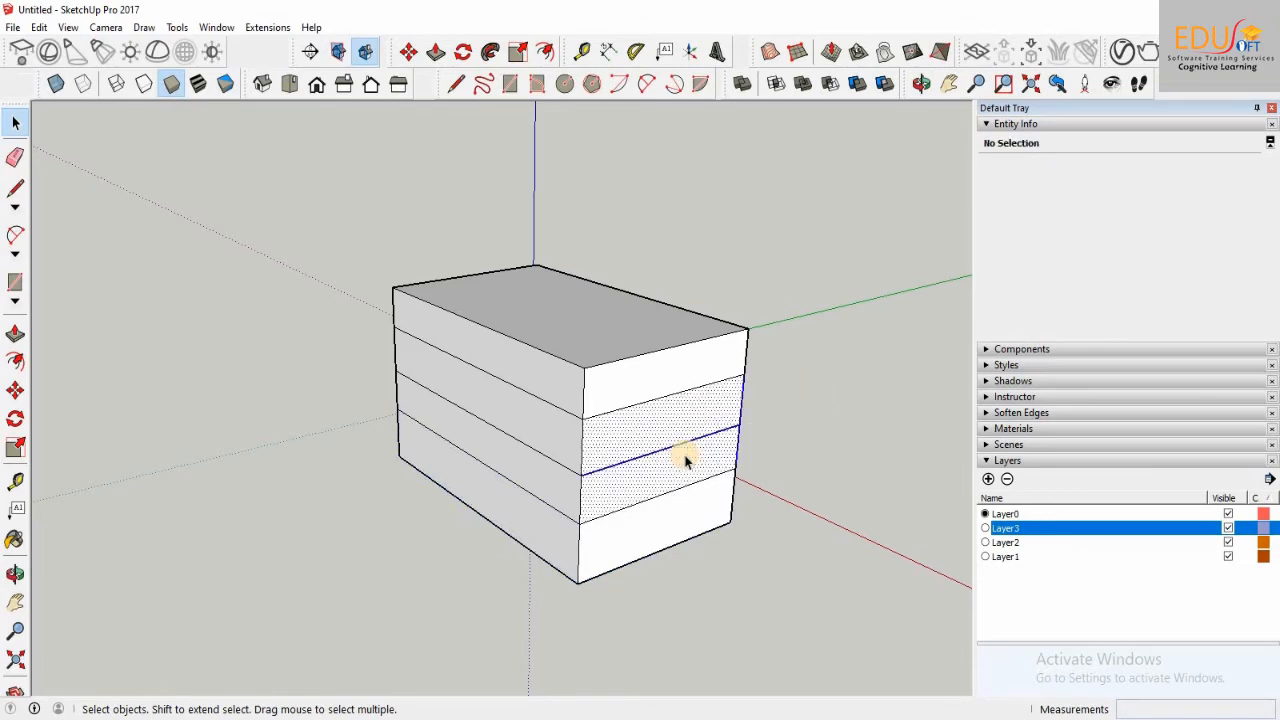
click(1266, 168)
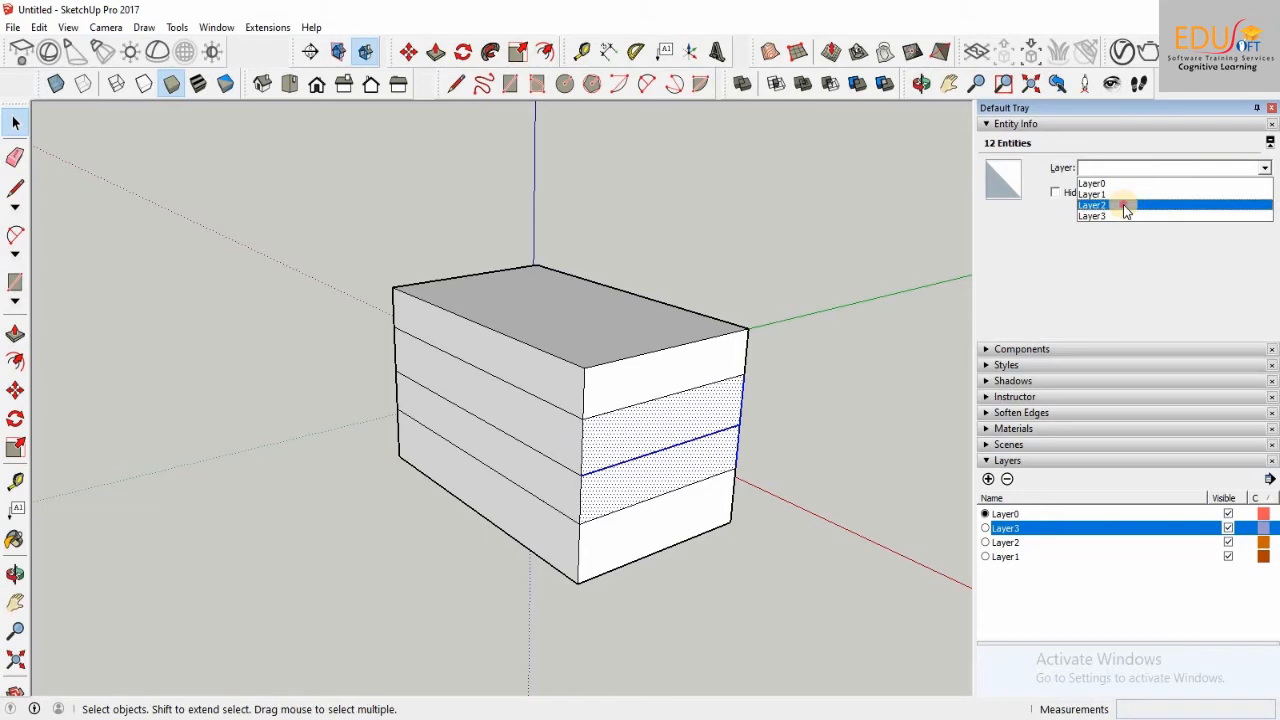
click(1123, 204)
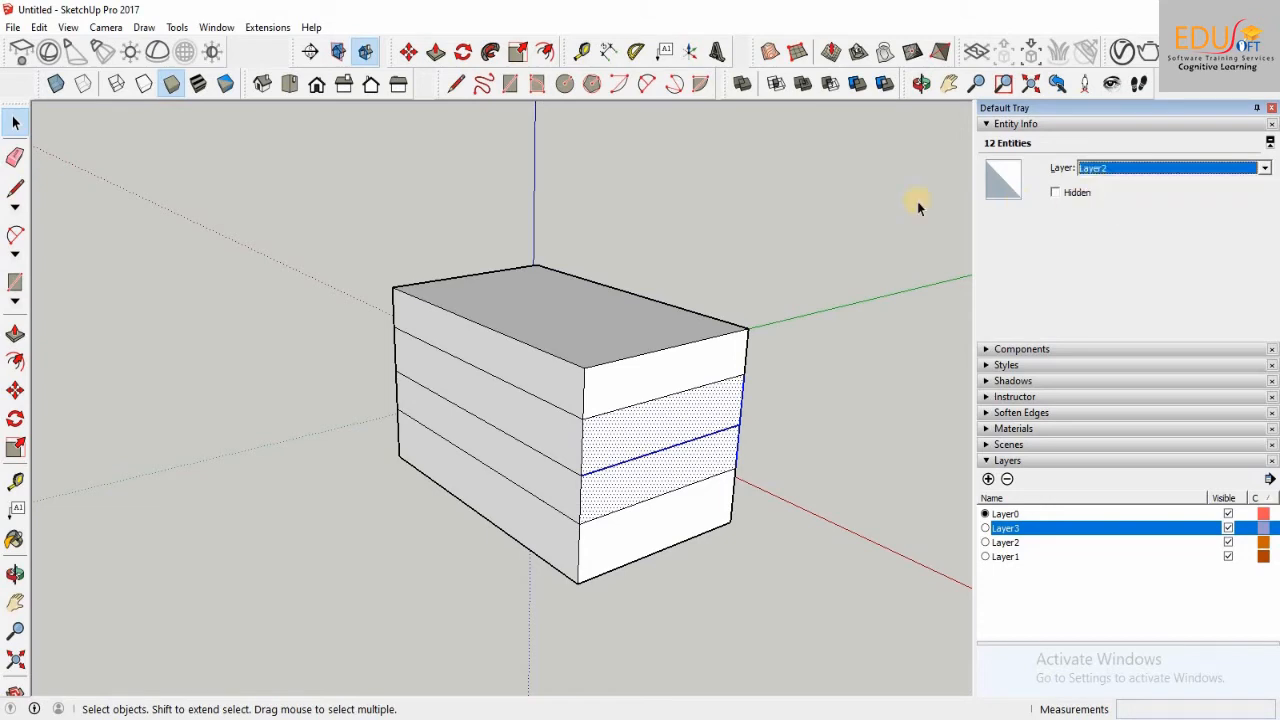
click(861, 199)
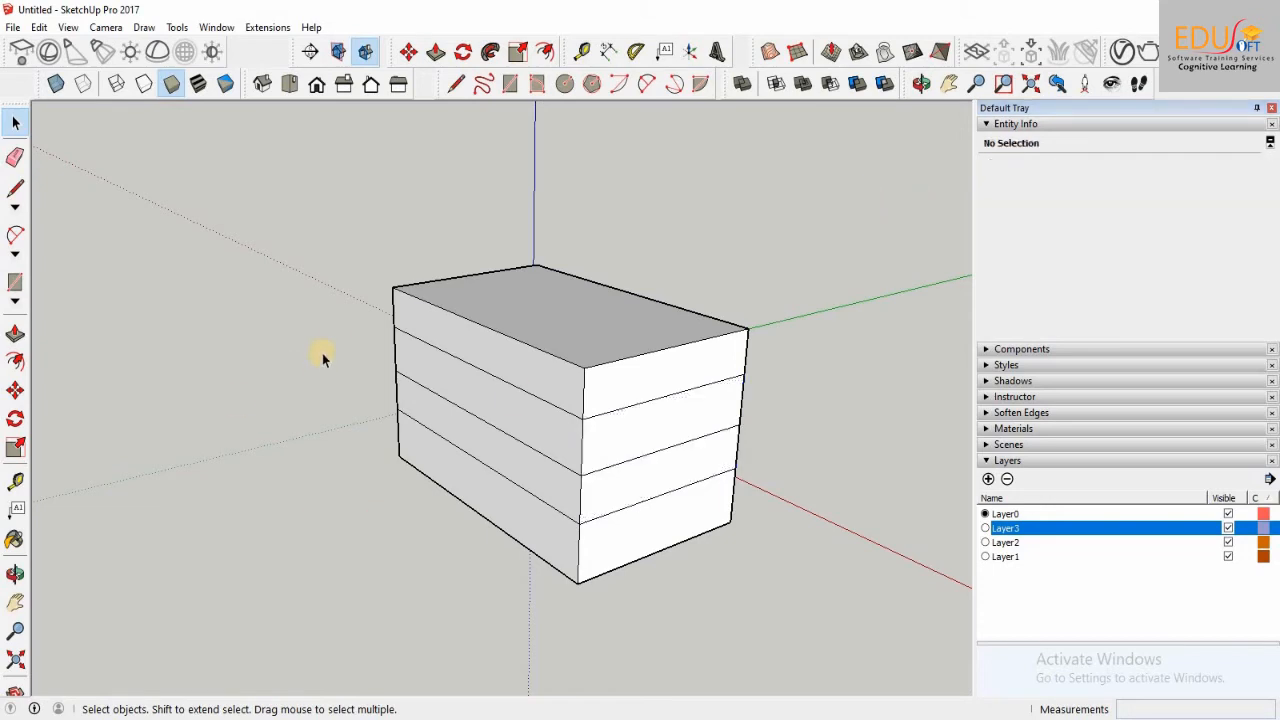
drag(337, 343, 374, 354)
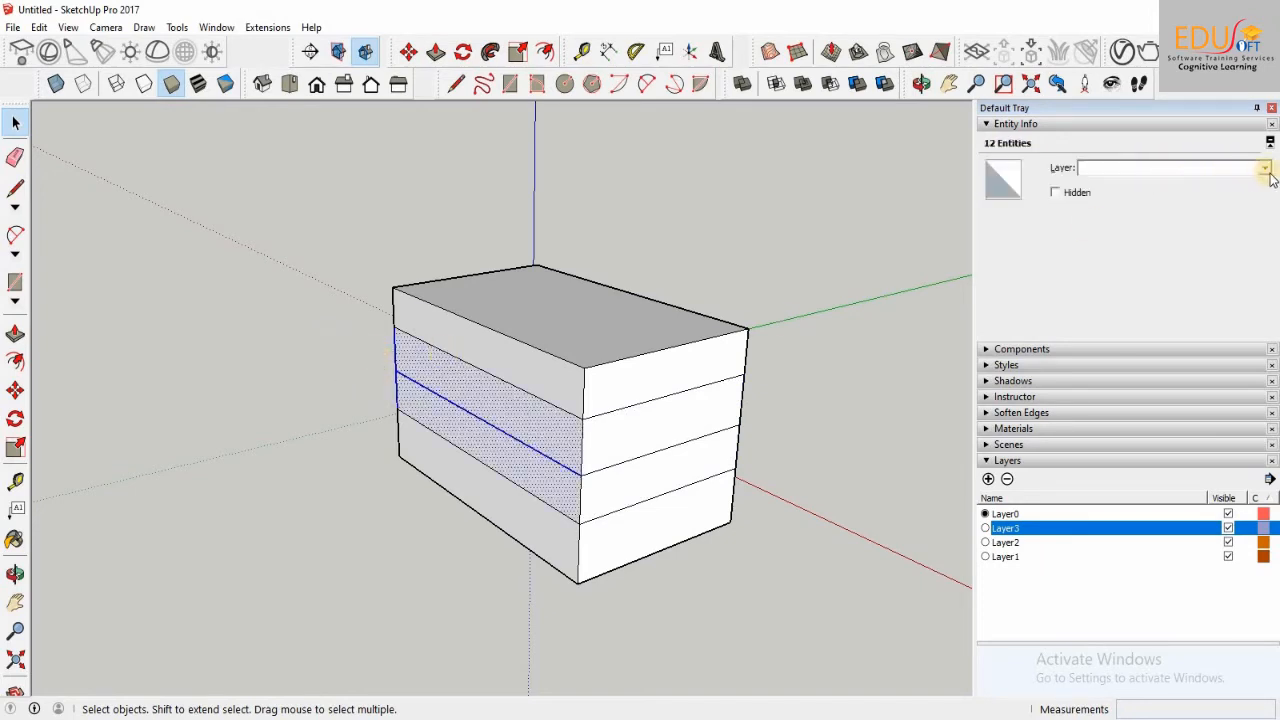
click(1265, 168)
click(1145, 206)
click(886, 215)
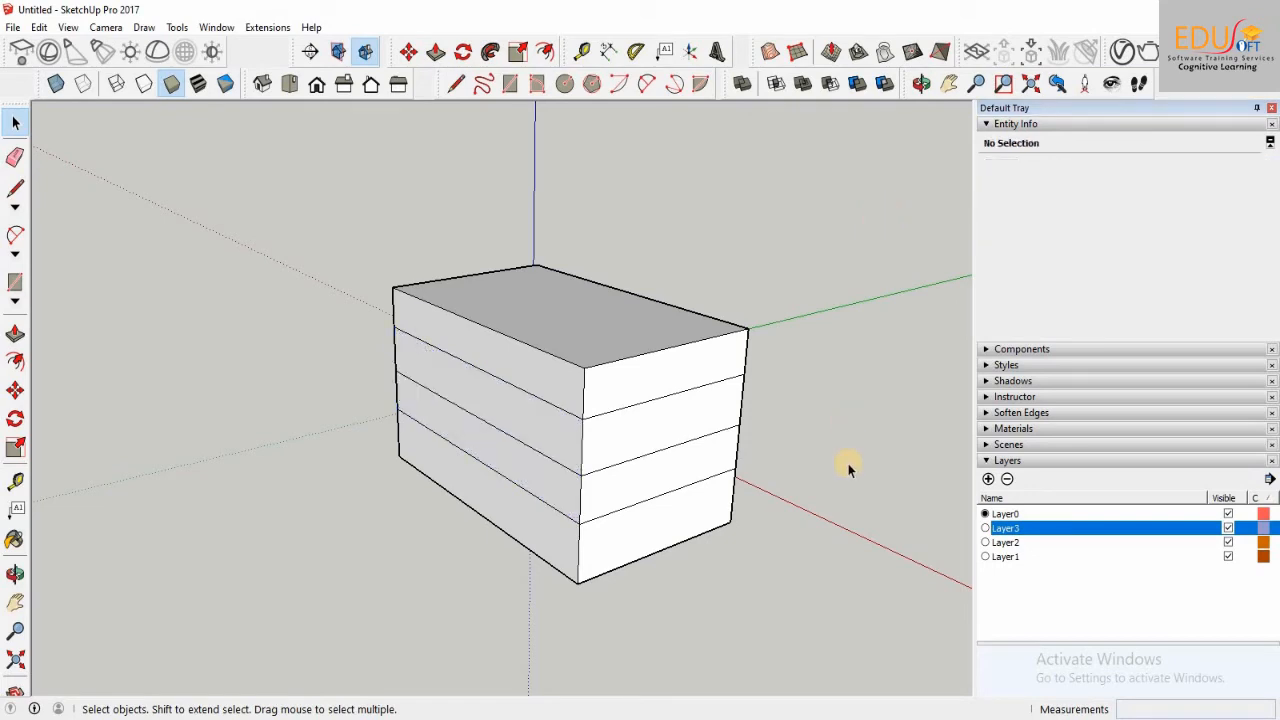
Step: Turn Color by layer on for the model, switch it off, and turn it on again
click(1270, 480)
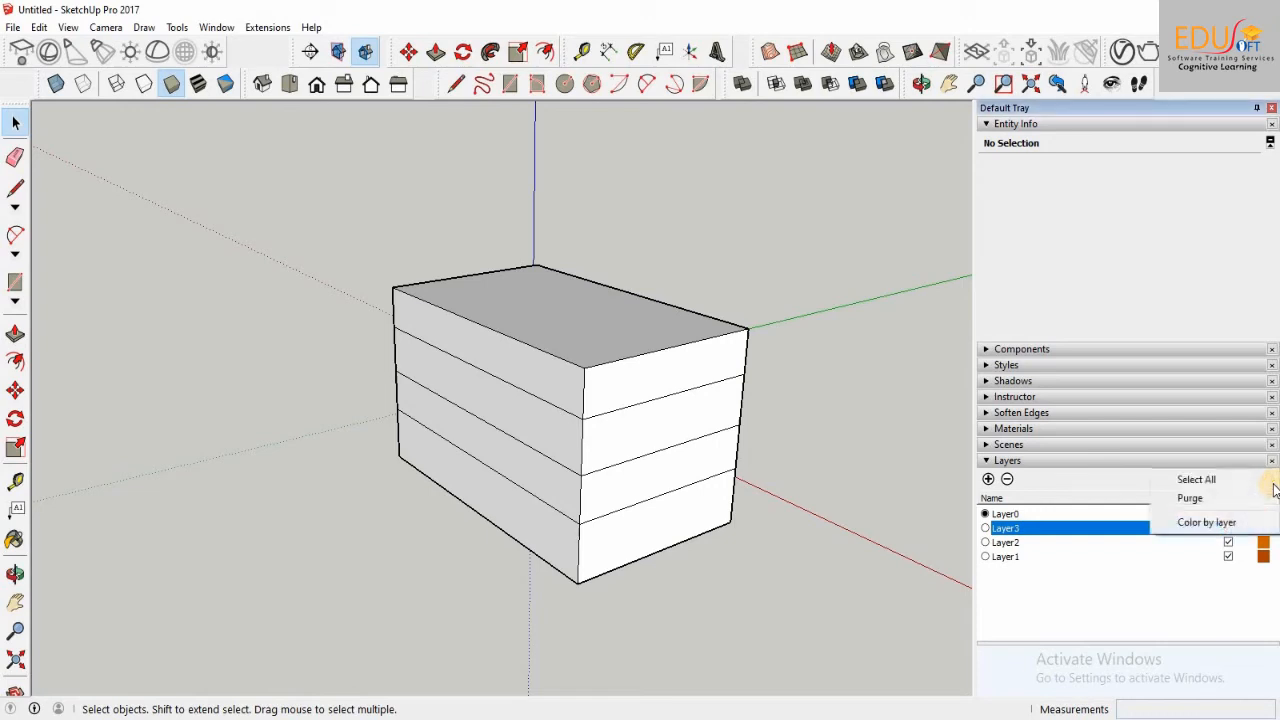
click(1197, 524)
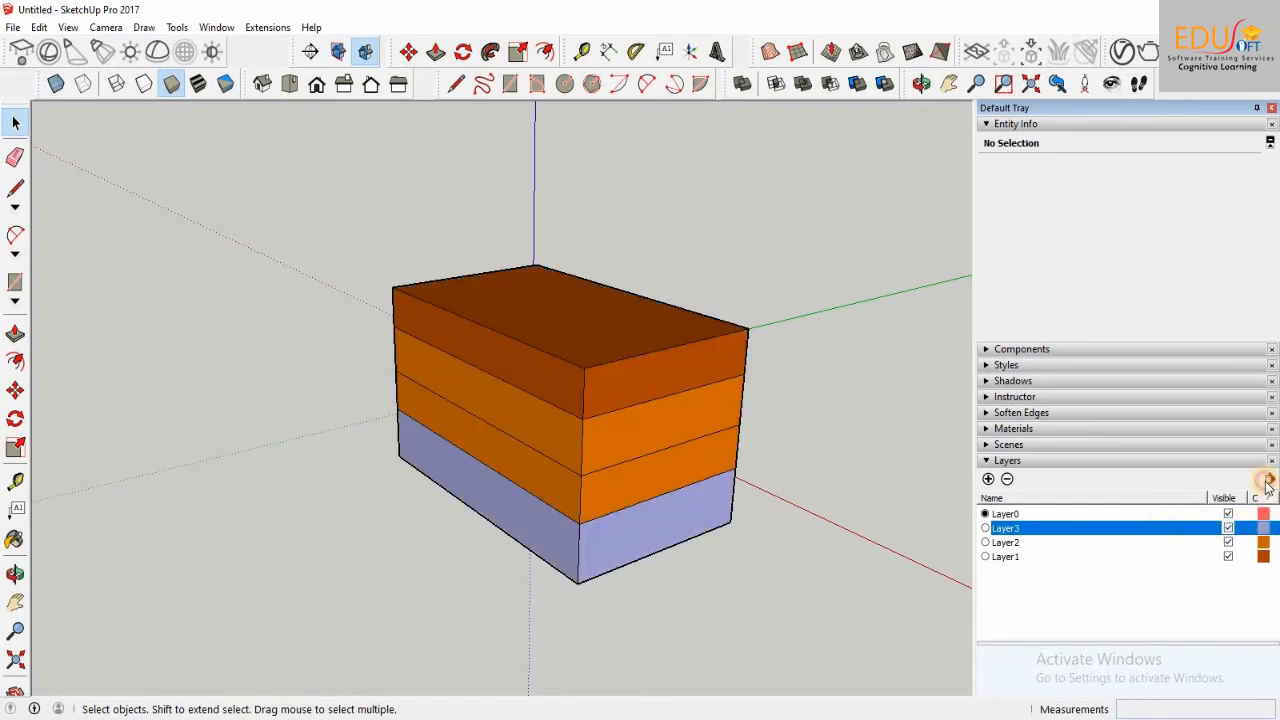
click(1270, 480)
click(1210, 524)
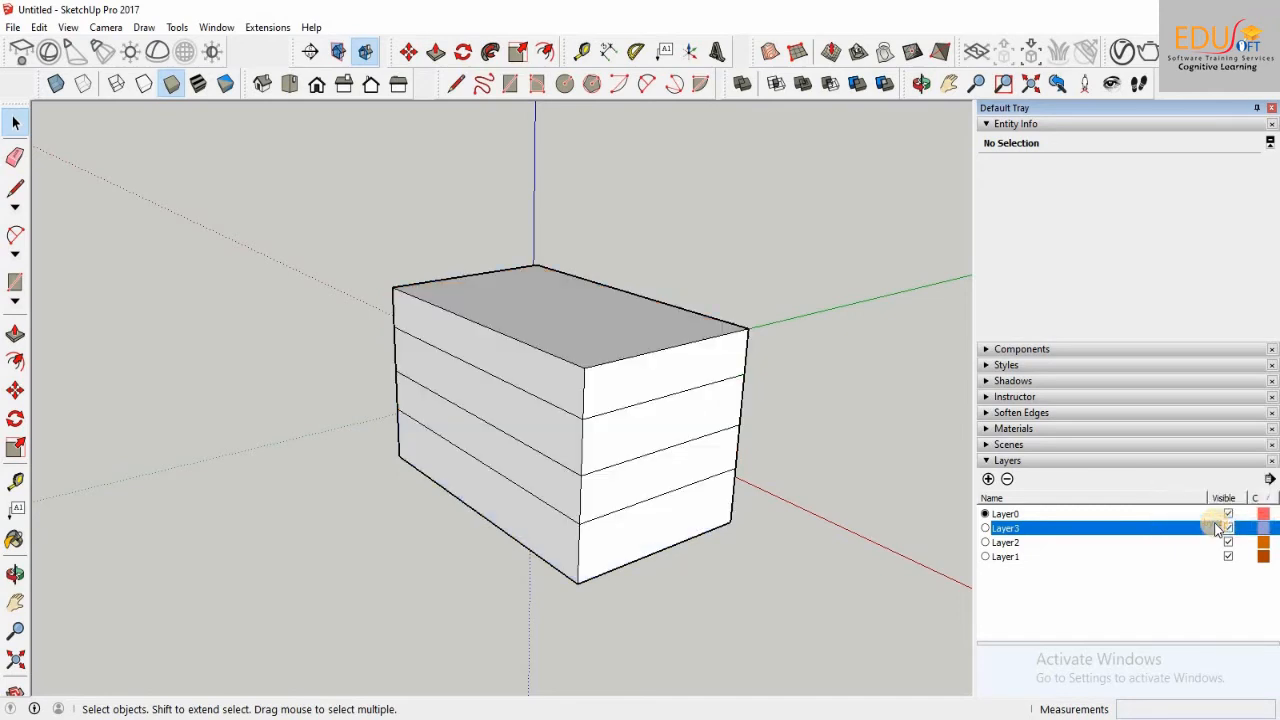
click(1270, 479)
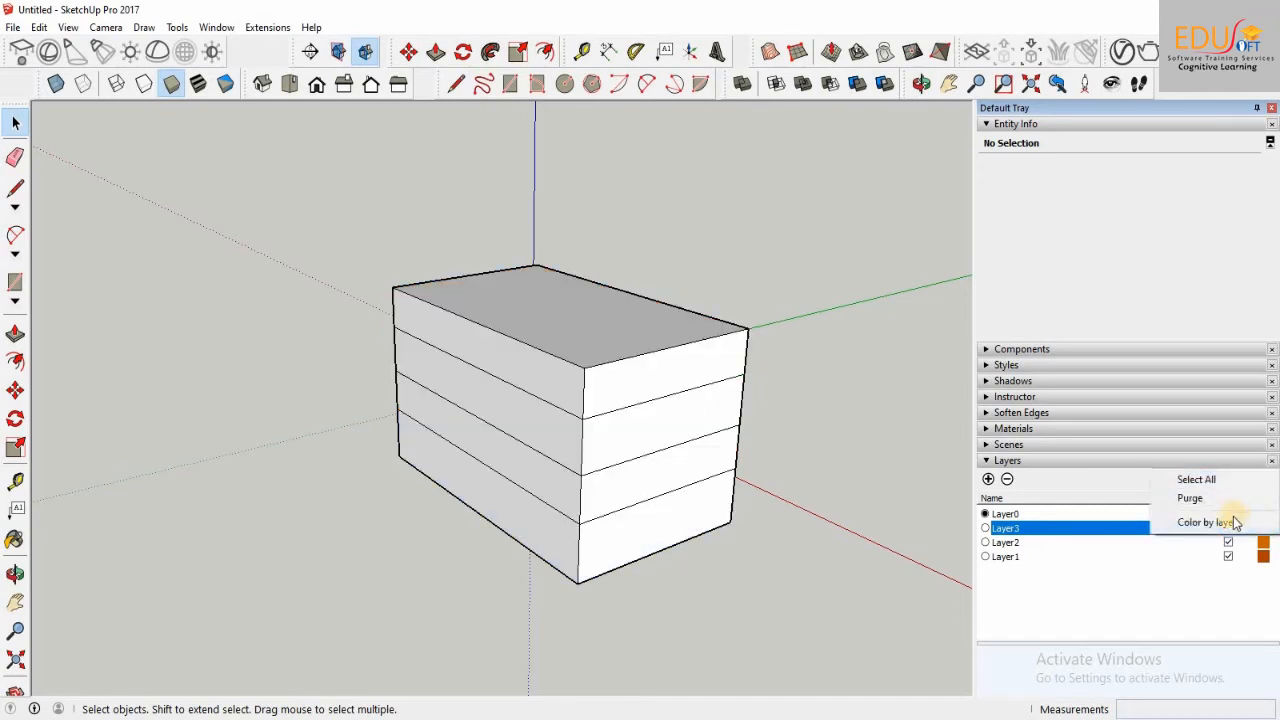
click(1230, 524)
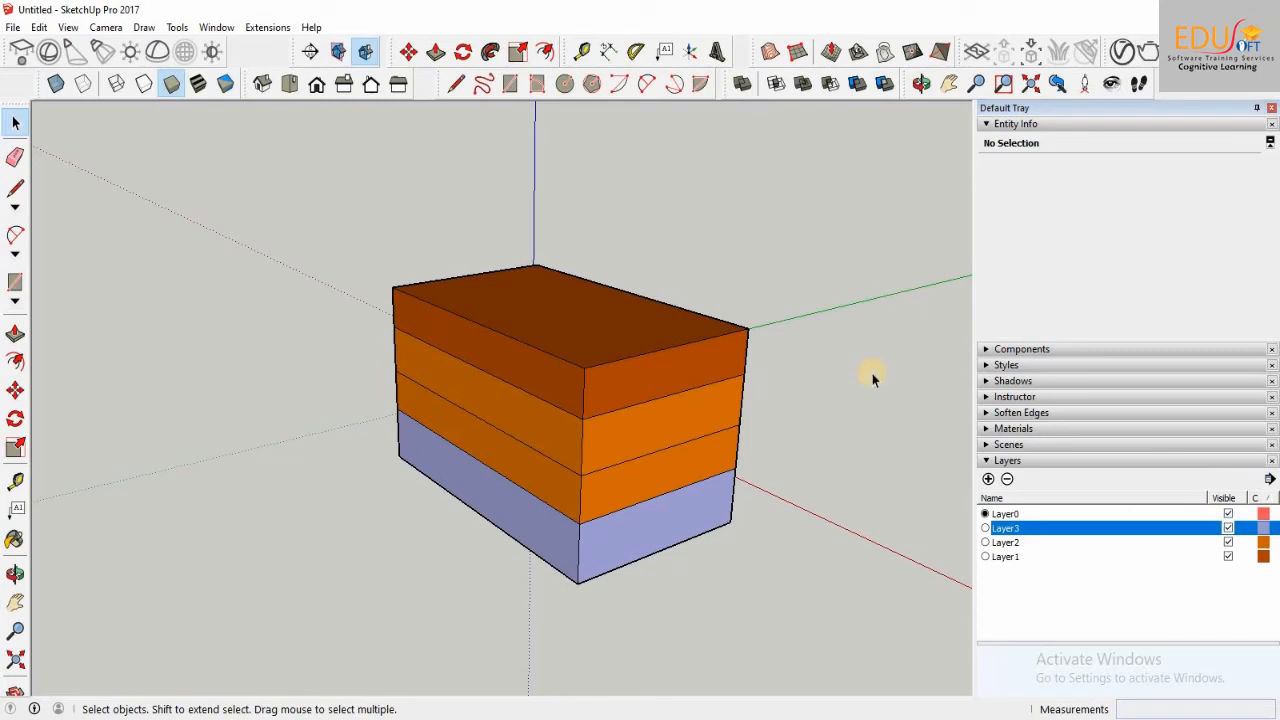
Step: Hide and show Layer3 and Layer2, one after the other, to check which faces each contains
click(1228, 528)
click(1228, 528)
click(1228, 542)
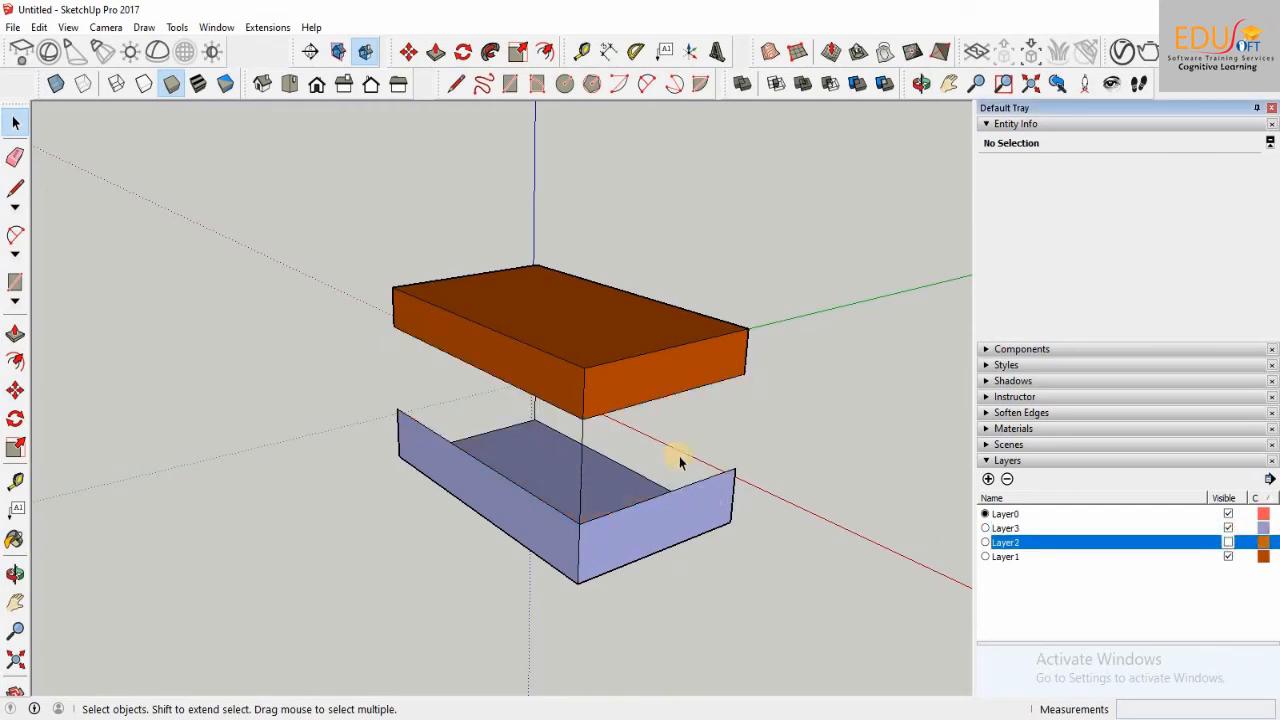
click(1228, 542)
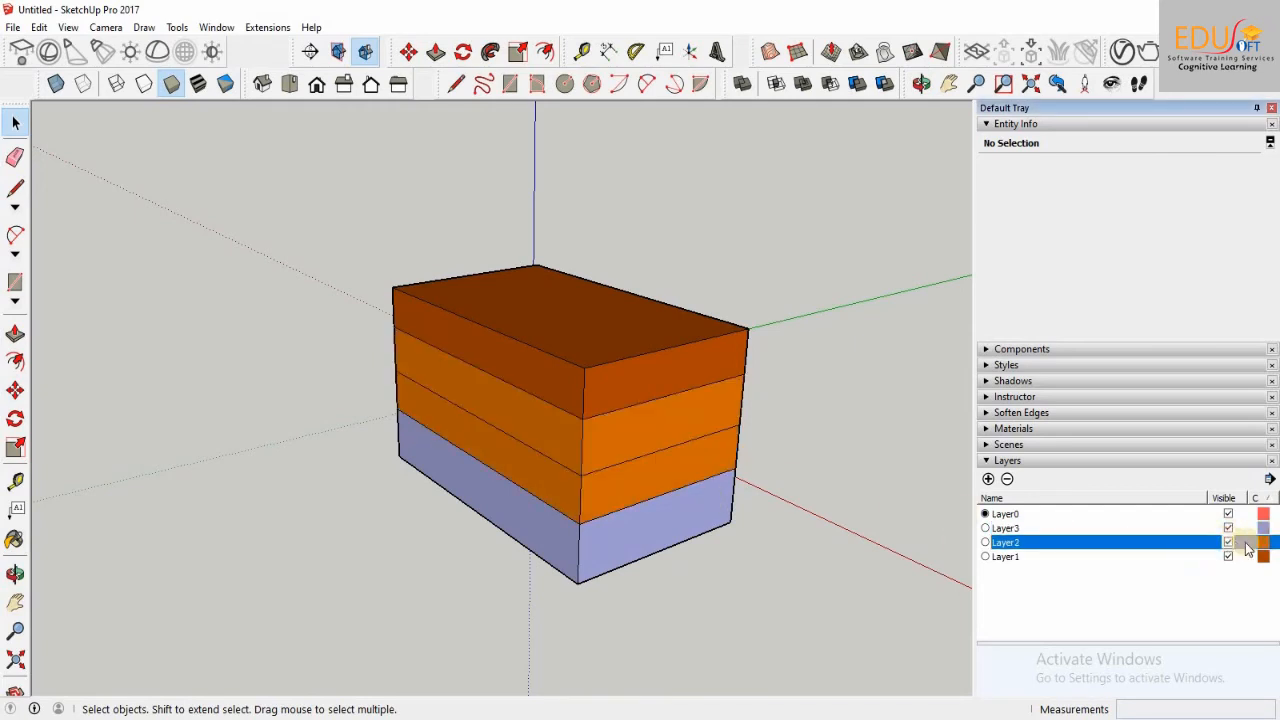
Step: Change Layer2's color to pink and Layer1's color to dark blue with the color wheel
click(1263, 542)
click(591, 343)
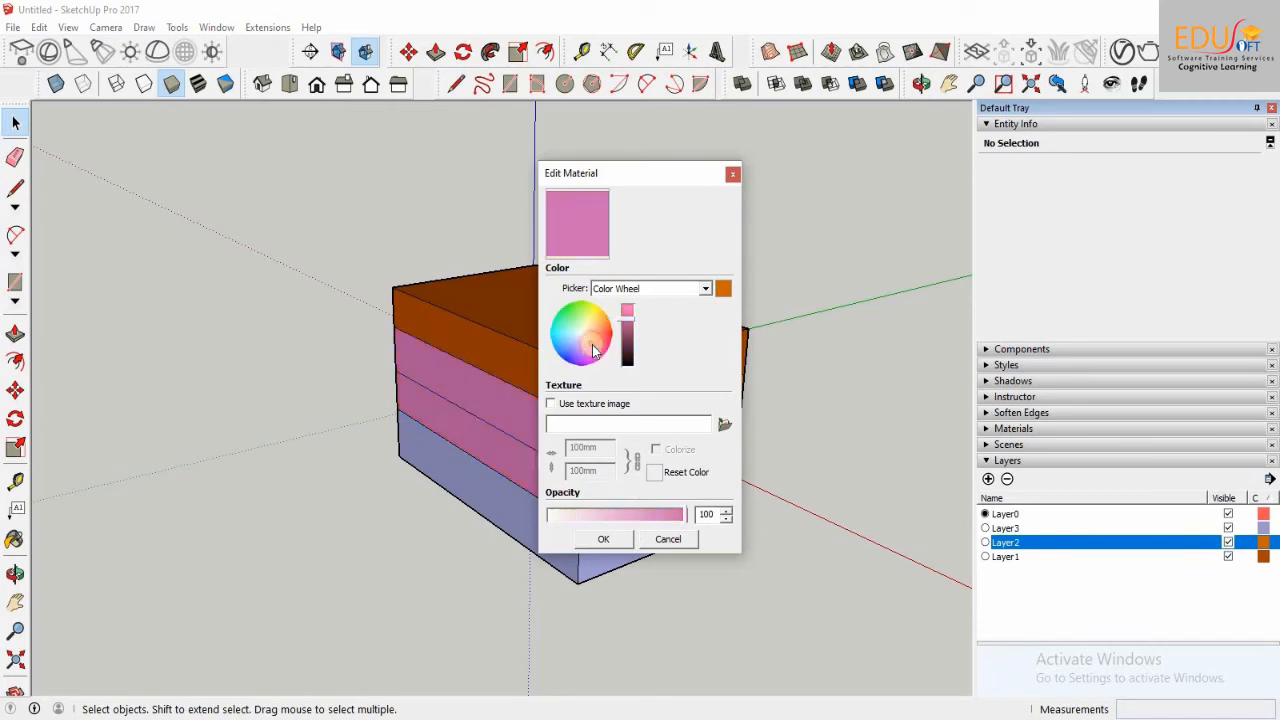
click(605, 539)
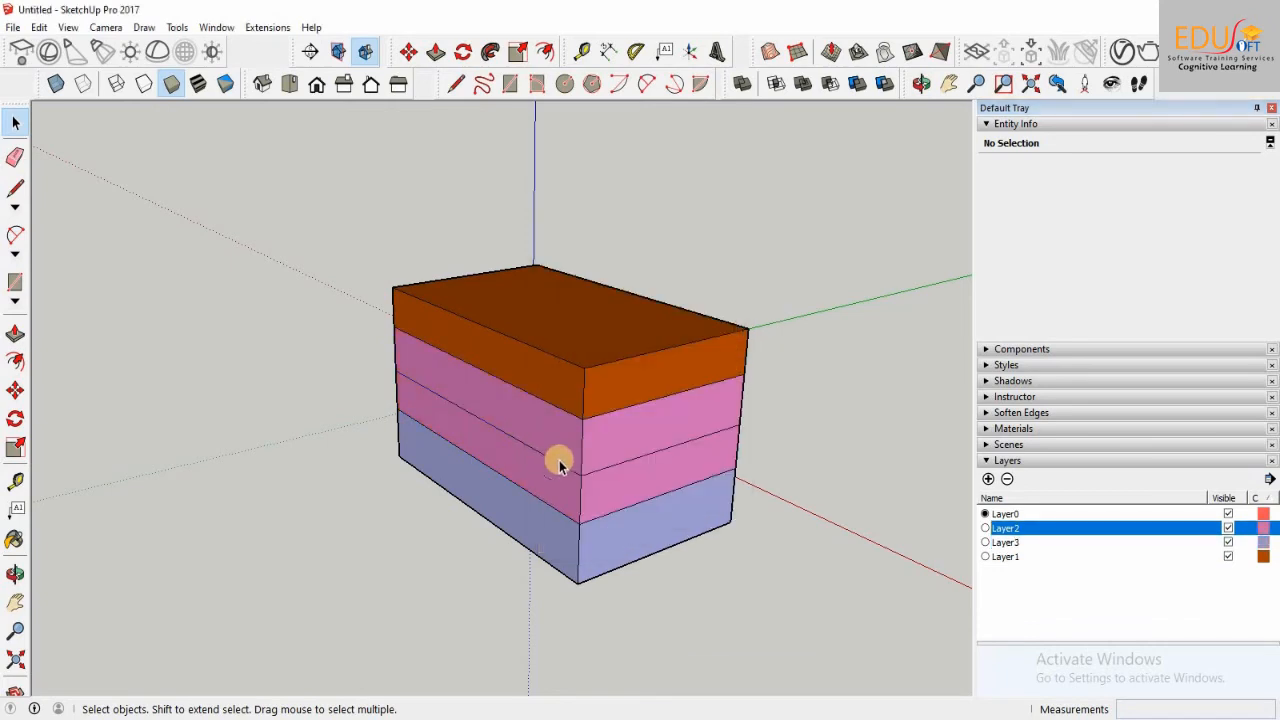
click(1263, 556)
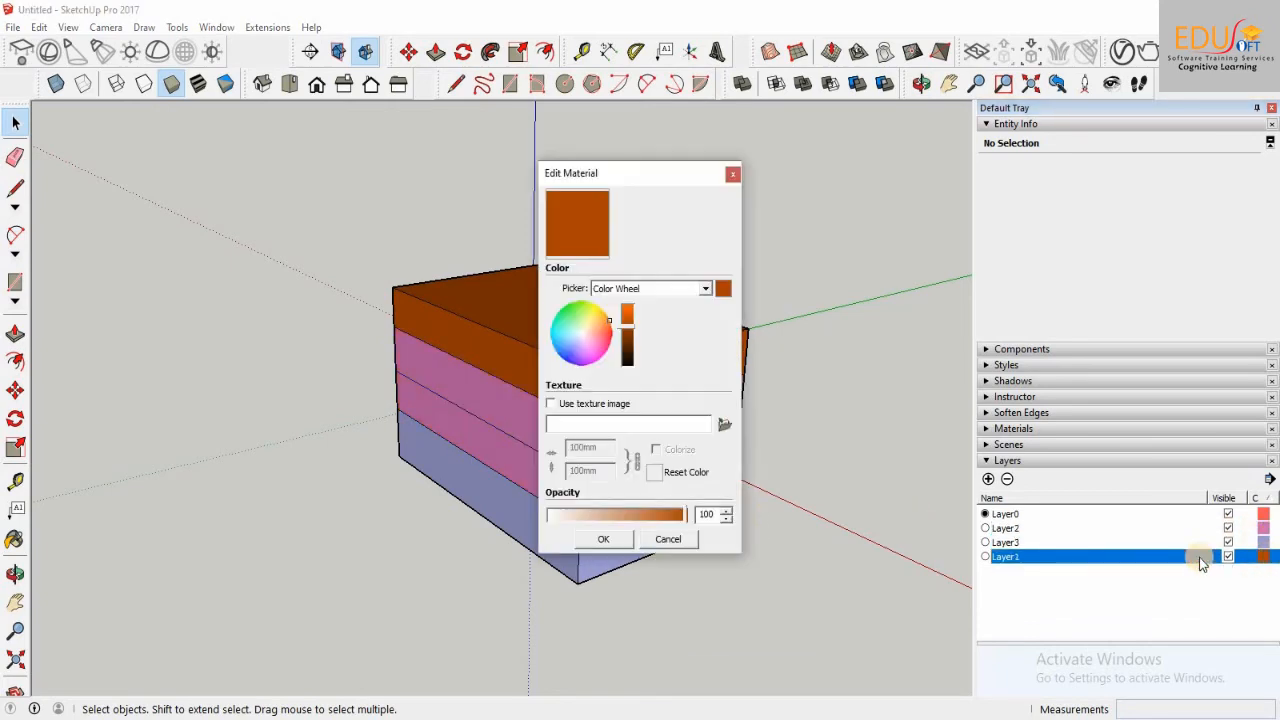
click(568, 362)
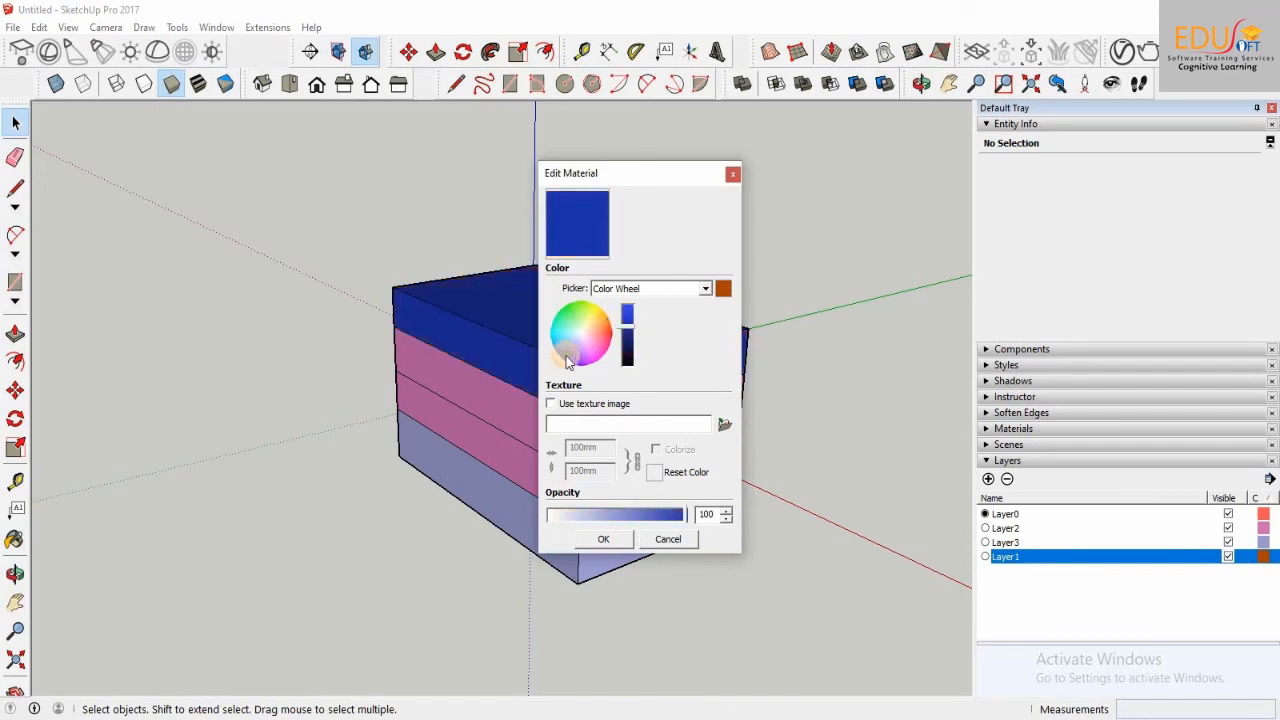
click(612, 543)
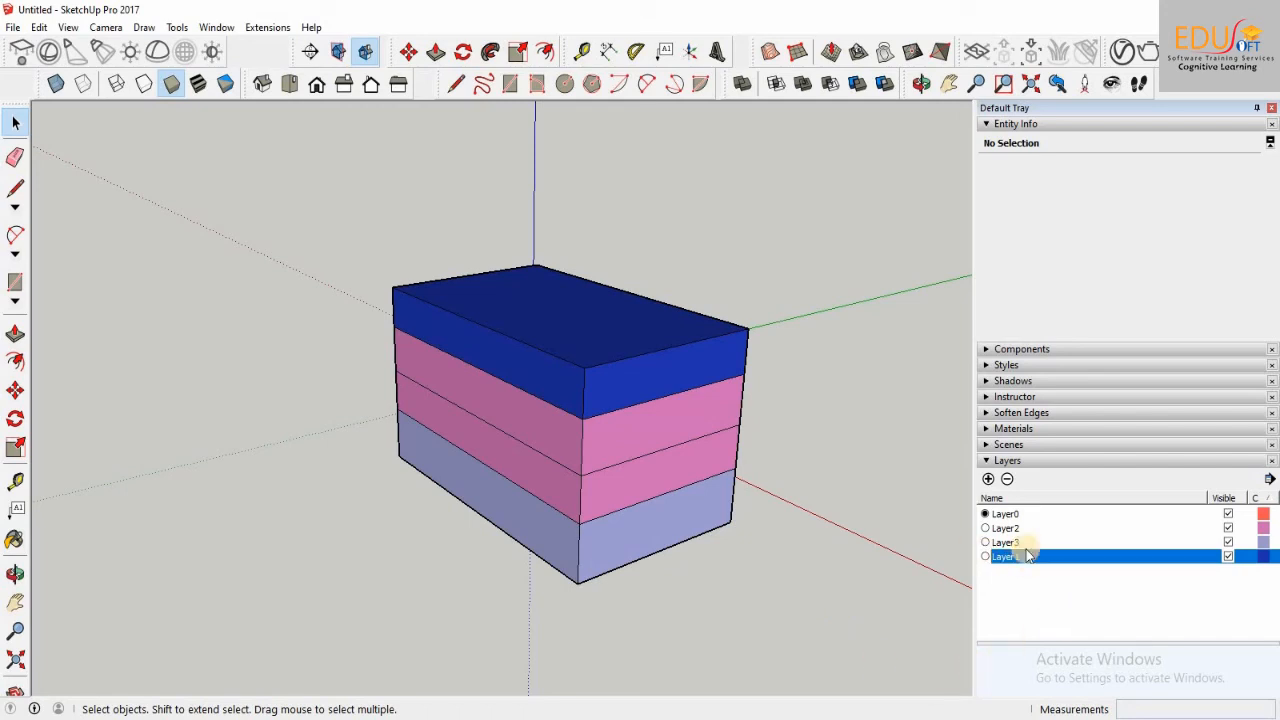
Step: Delete Layer1, choosing to move its contents to the Default layer
click(1008, 479)
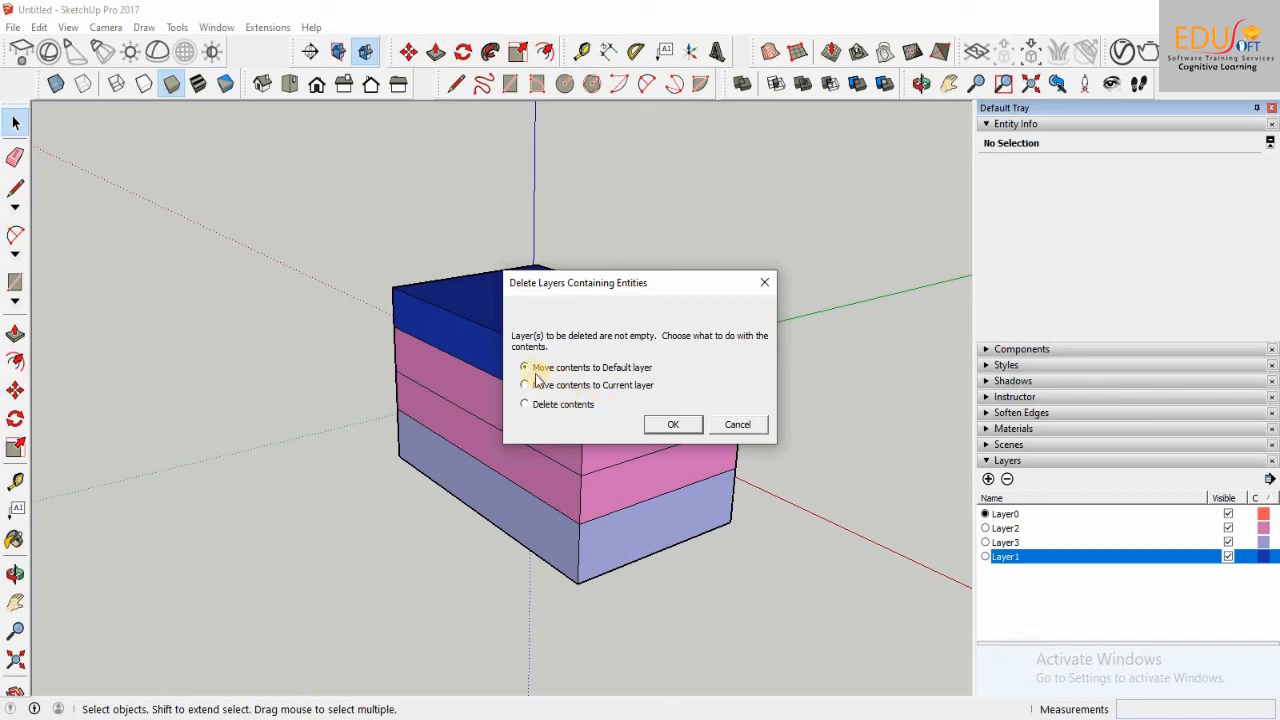
click(733, 428)
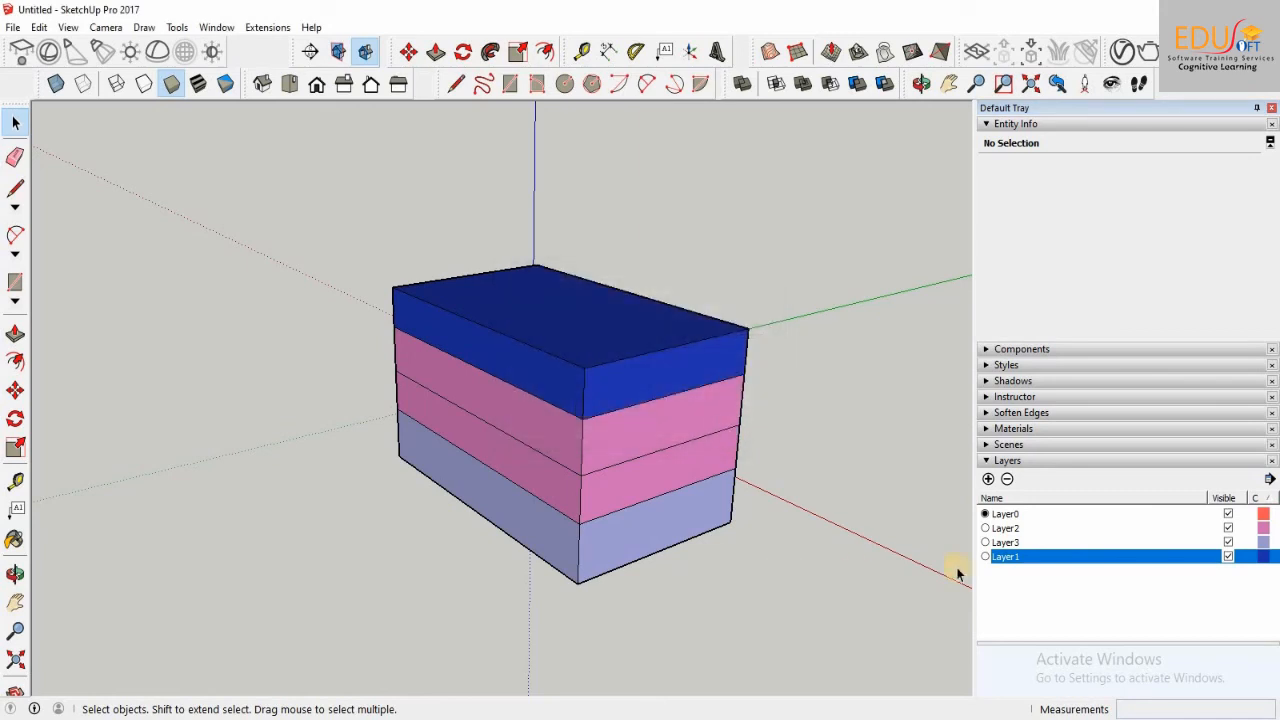
click(1007, 478)
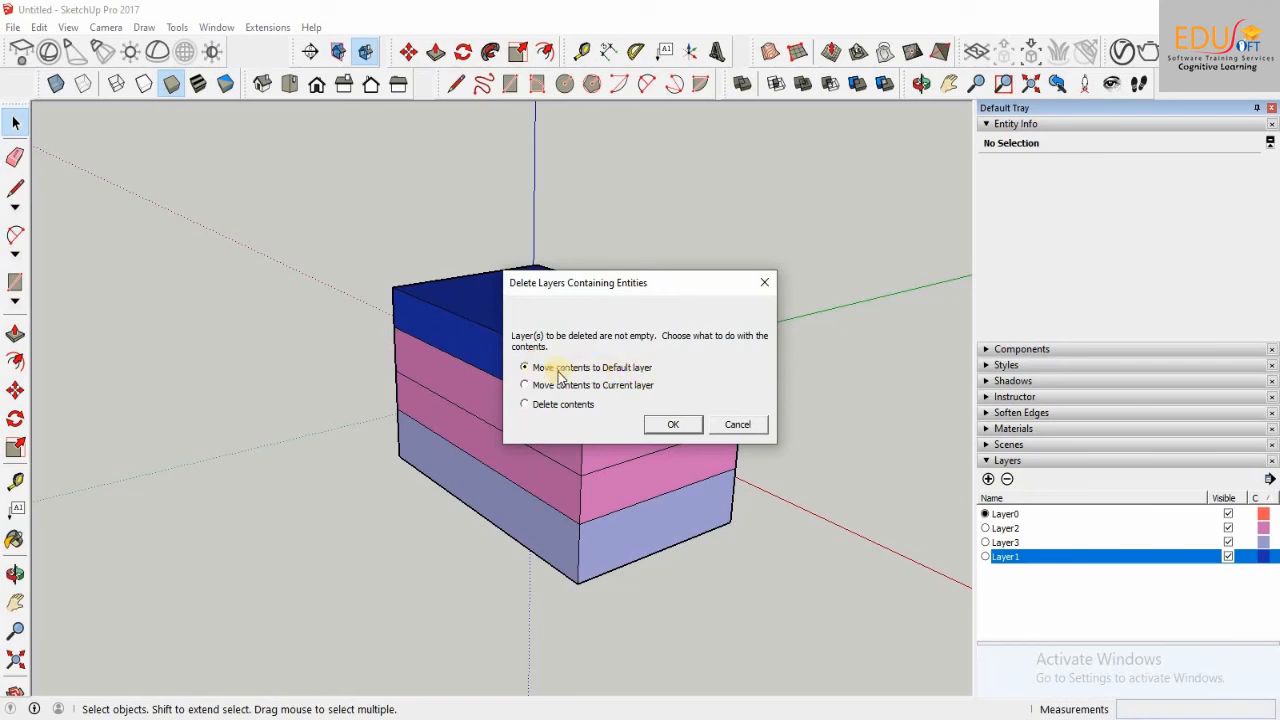
click(675, 425)
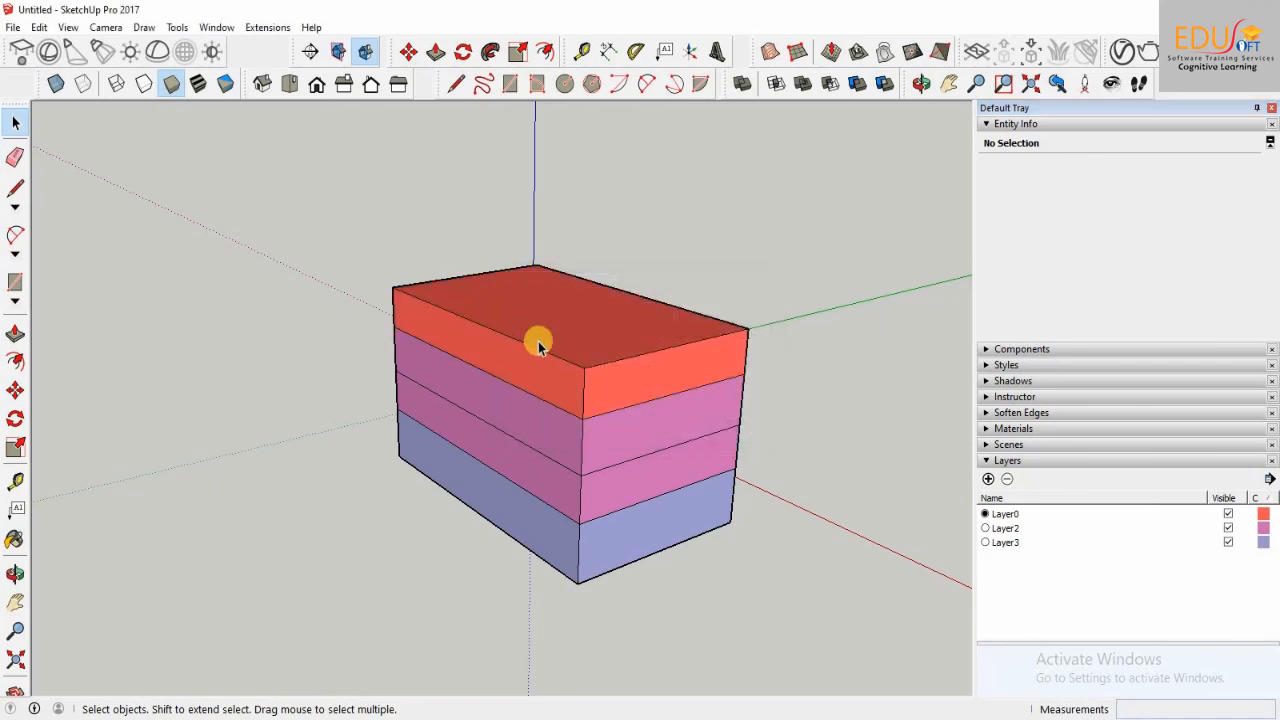